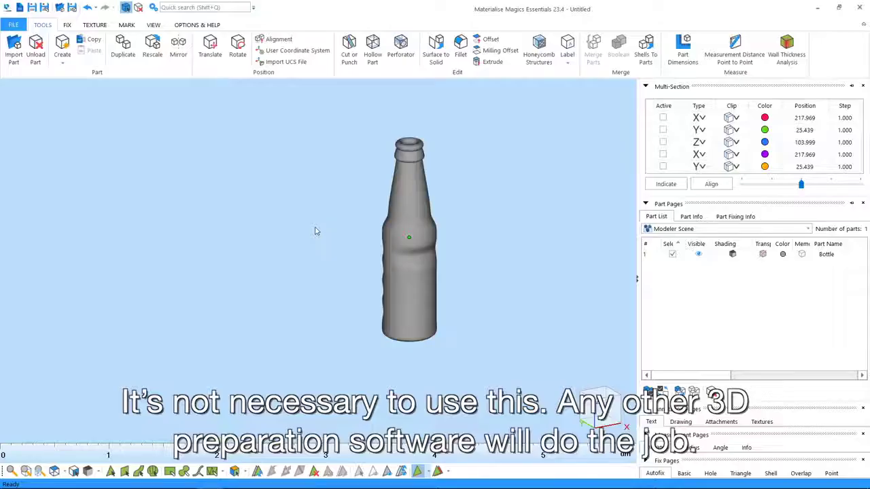
Step: Mark the bottle's outer glass shell and split it off as a new part
{"action": "mouse_move", "coordinate": [413, 281]}
{"action": "right_mouse_down"}
{"action": "mouse_move", "coordinate": [255, 305]}
{"action": "mouse_move", "coordinate": [229, 320]}
{"action": "right_mouse_up"}
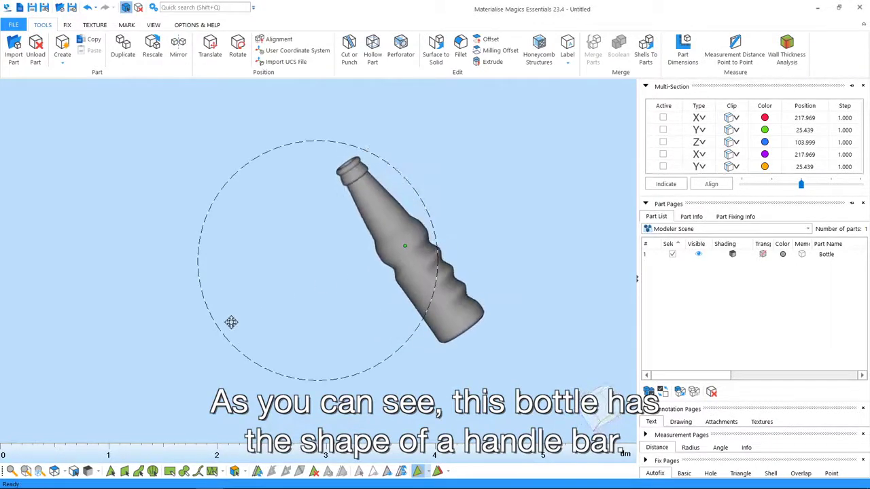
{"action": "mouse_move", "coordinate": [435, 196]}
{"action": "right_mouse_down"}
{"action": "mouse_move", "coordinate": [520, 258]}
{"action": "mouse_move", "coordinate": [423, 277]}
{"action": "right_mouse_up"}
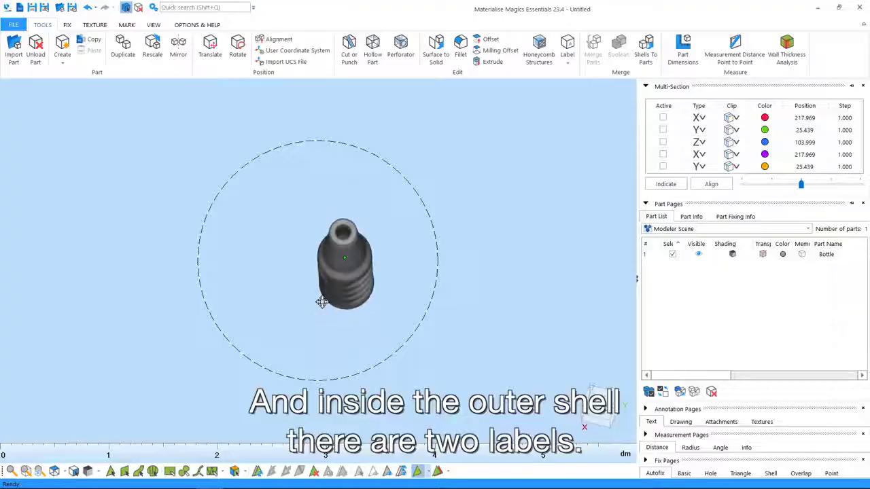
{"action": "mouse_move", "coordinate": [321, 301]}
{"action": "right_mouse_down"}
{"action": "mouse_move", "coordinate": [320, 214]}
{"action": "mouse_move", "coordinate": [336, 217]}
{"action": "mouse_move", "coordinate": [327, 306]}
{"action": "right_mouse_up"}
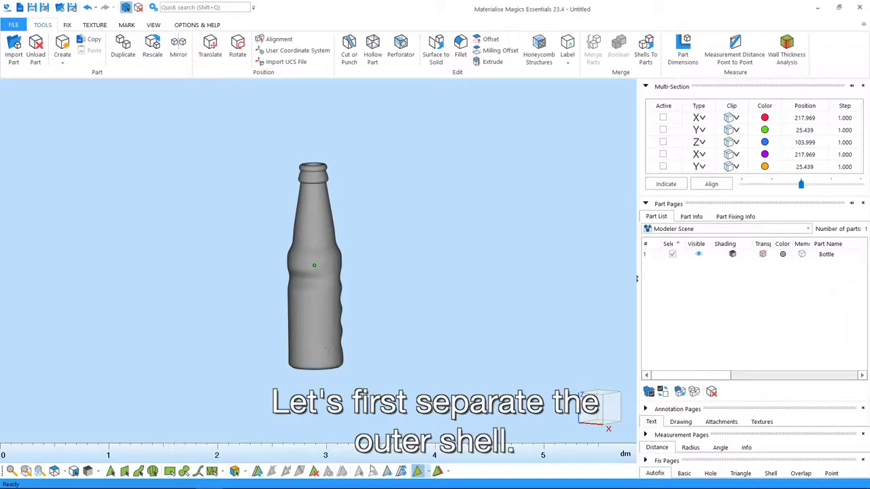
{"action": "left_click", "coordinate": [154, 470]}
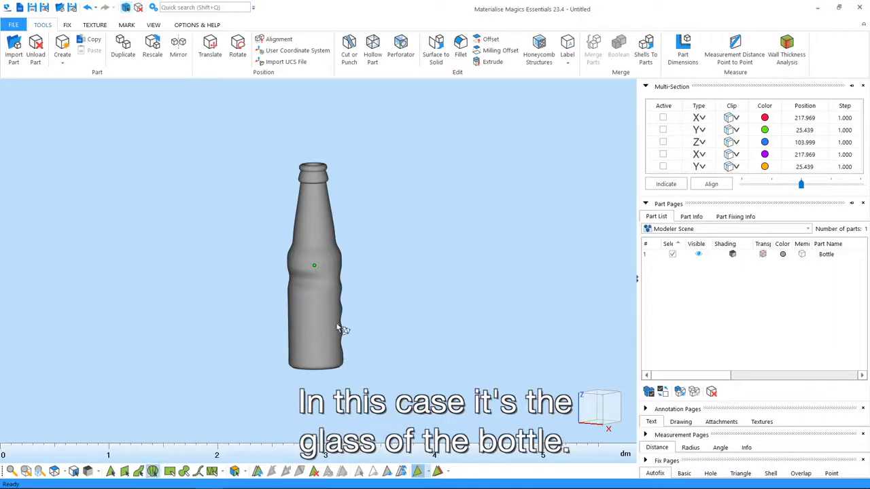
{"action": "left_click", "coordinate": [311, 326]}
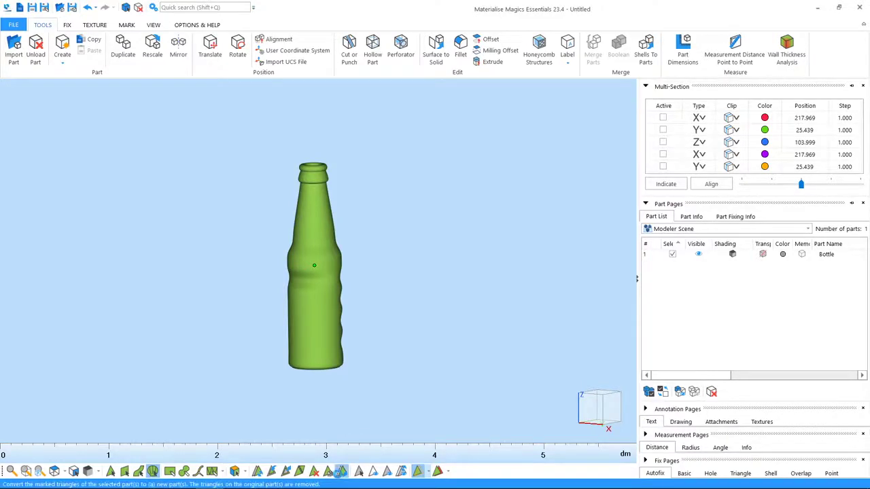
{"action": "left_click", "coordinate": [339, 471]}
Step: Rename the new part Glass_Clear and hide it
{"action": "double_click", "coordinate": [839, 254]}
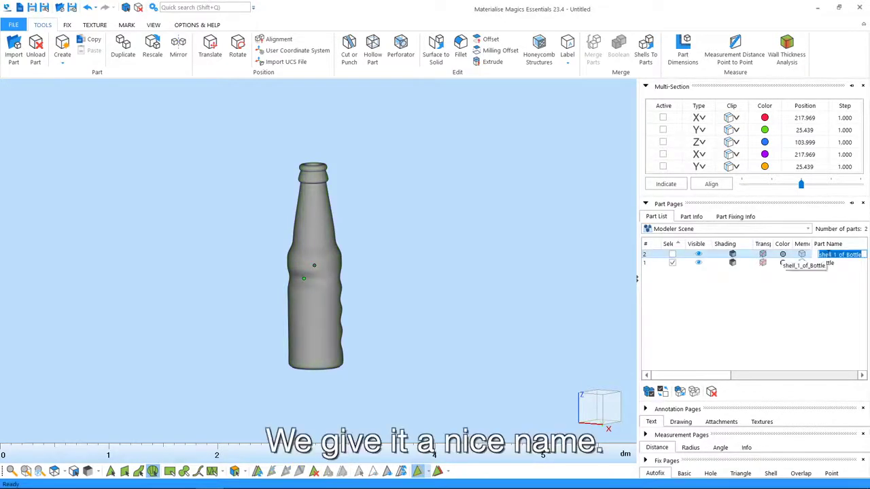
{"action": "type", "text": "Glass Clear"}
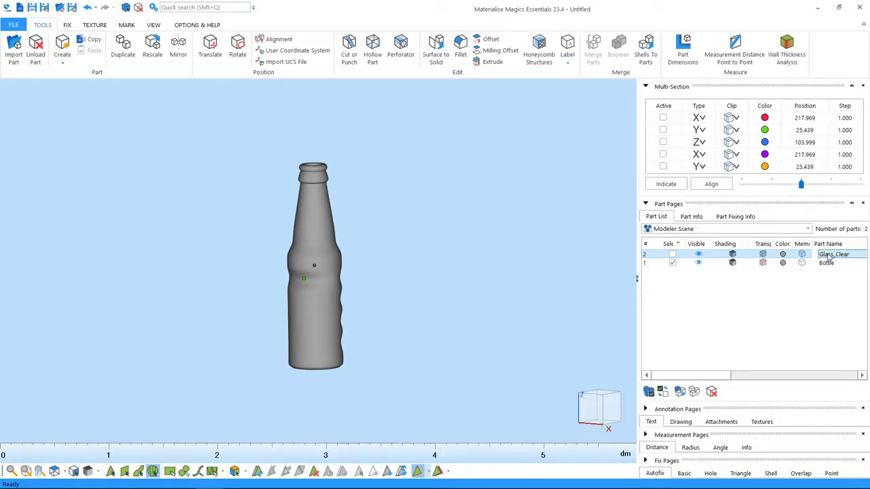
{"action": "key", "text": "Return"}
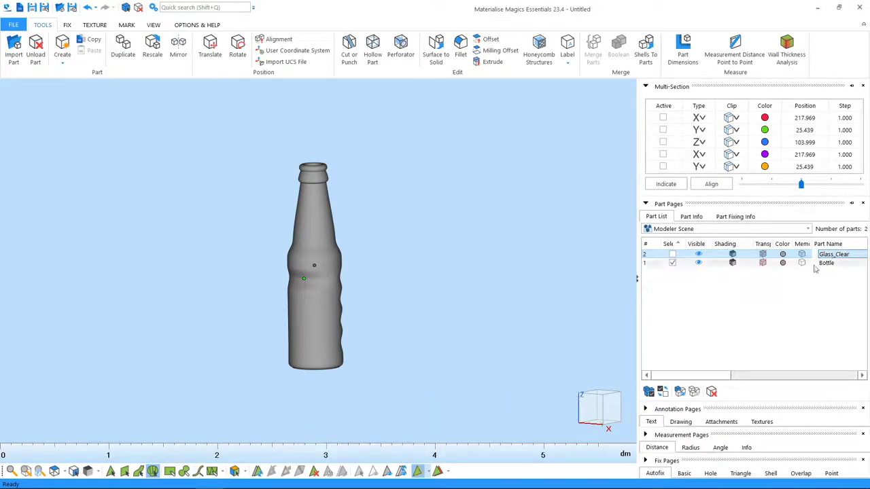
{"action": "left_click", "coordinate": [698, 256]}
Step: Rename the separated big label part to Label_Big_Color
{"action": "right_click_drag", "start_coordinate": [376, 313], "coordinate": [382, 273]}
{"action": "middle_click_drag", "start_coordinate": [454, 280], "coordinate": [491, 252]}
{"action": "scroll", "coordinate": [468, 252], "scroll_direction": "up", "scroll_amount": 2}
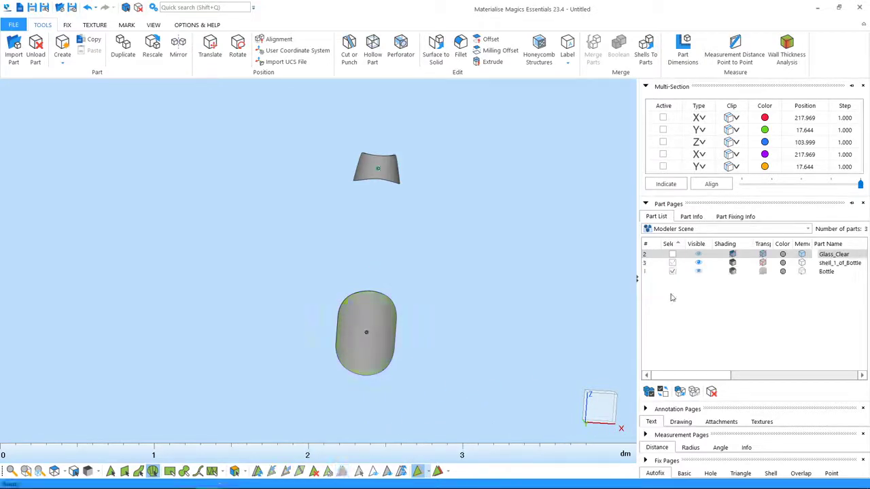
{"action": "double_click", "coordinate": [840, 265]}
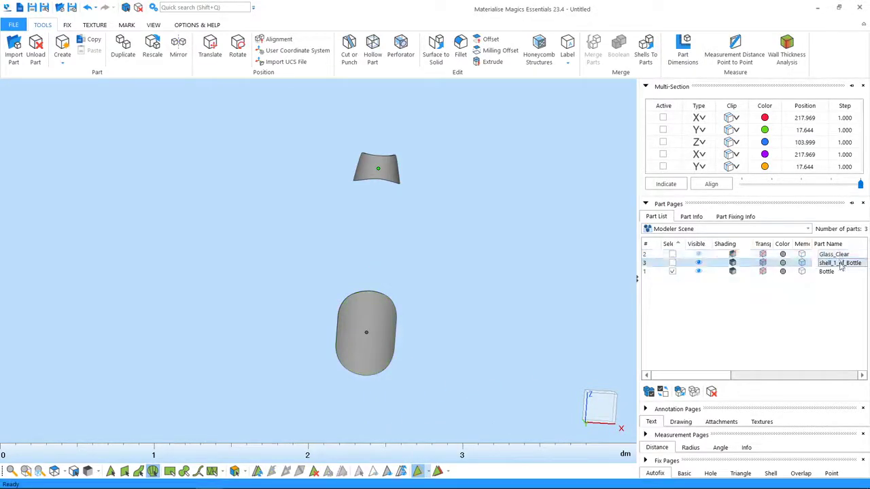
{"action": "type", "text": "Label_Bo"}
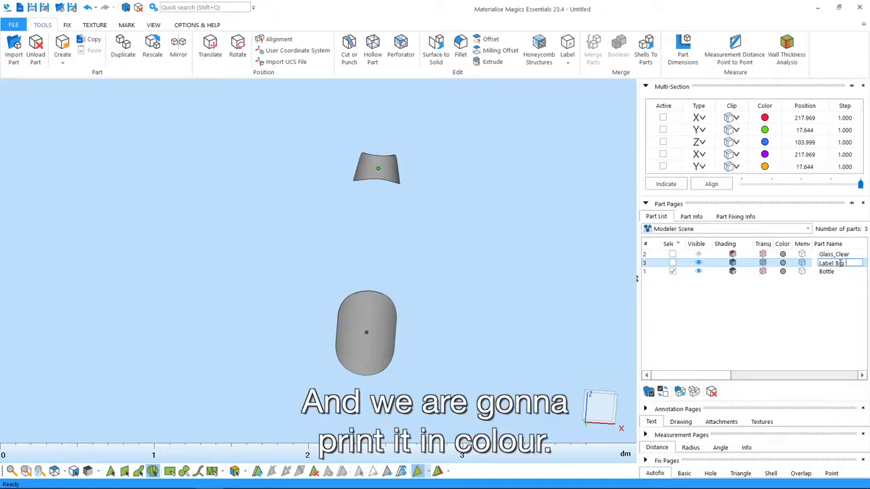
{"action": "type", "text": "lor"}
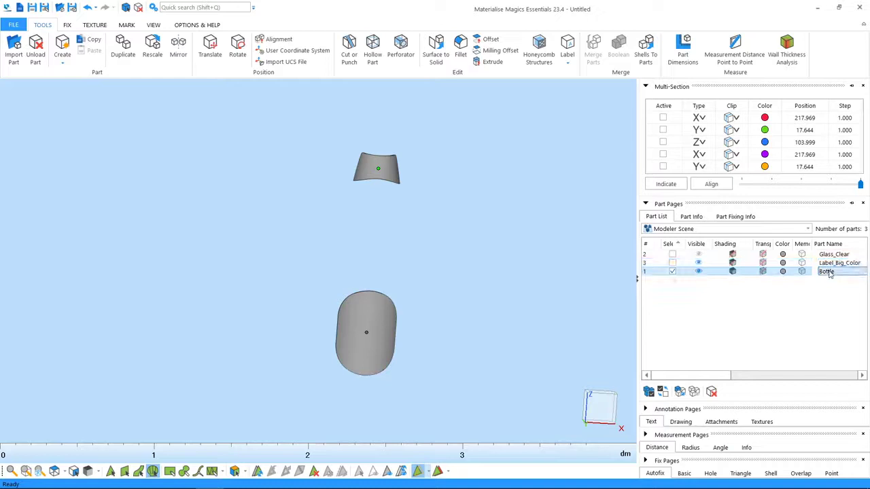
{"action": "left_click", "coordinate": [824, 272]}
Step: Rename the remaining Bottle part to Label_Small_Color
{"action": "double_click", "coordinate": [820, 274]}
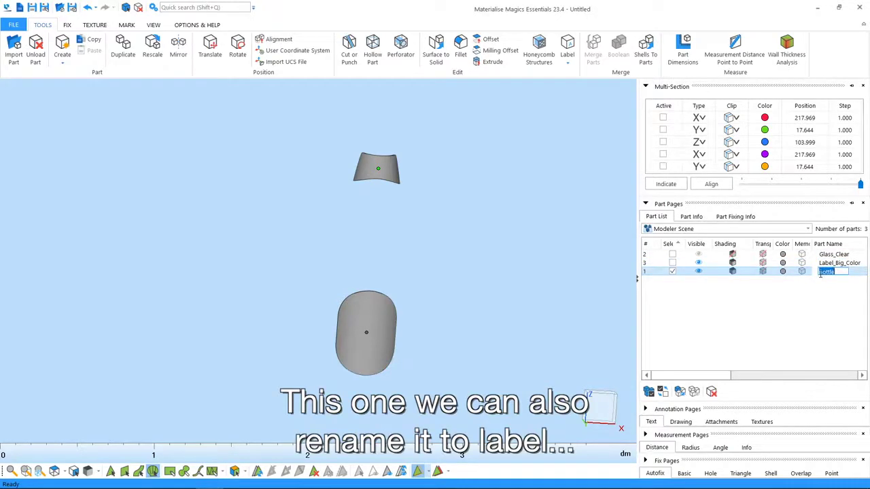
{"action": "type", "text": "Label S"}
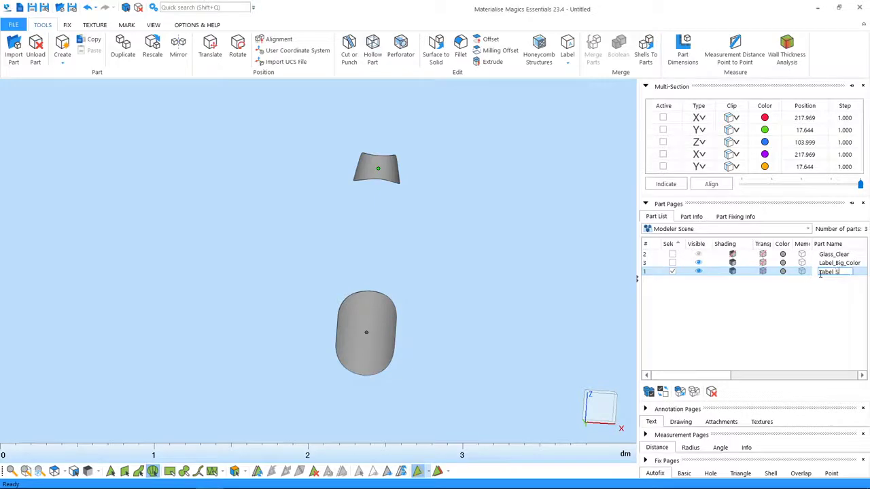
{"action": "type", "text": "mall Col"}
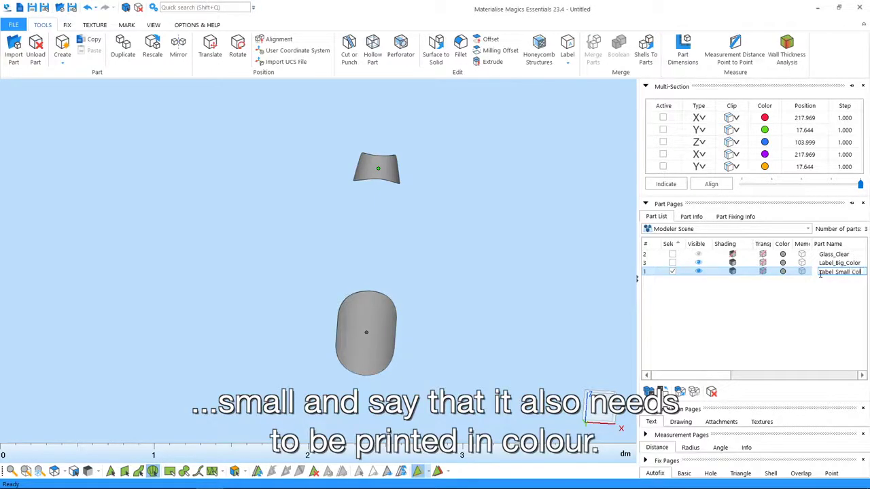
{"action": "type", "text": "or"}
{"action": "key", "text": "Return"}
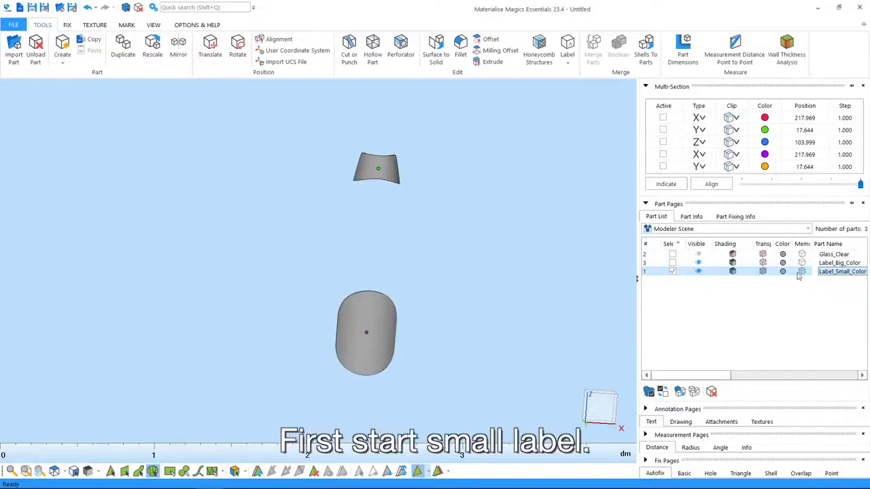
Step: Run Fix Wizard diagnostics on Label_Small_Color to check for mesh errors
{"action": "left_click", "coordinate": [66, 25]}
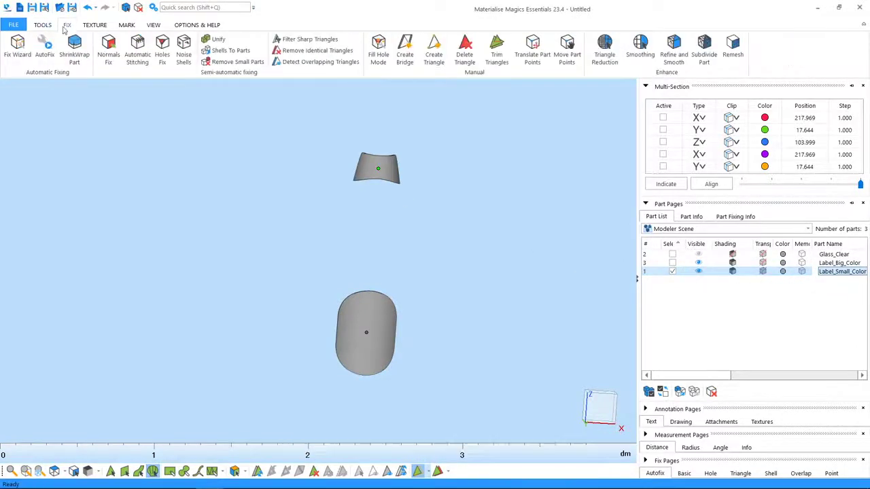
{"action": "left_click", "coordinate": [17, 48]}
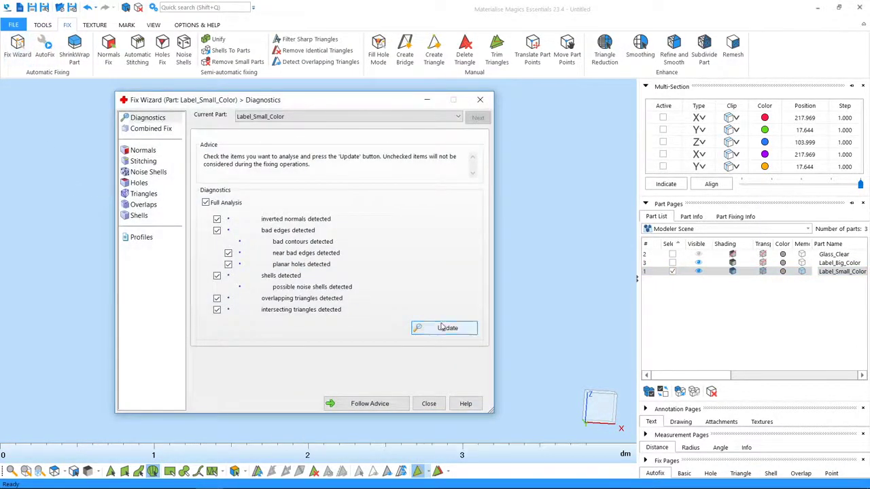
{"action": "left_click", "coordinate": [438, 329]}
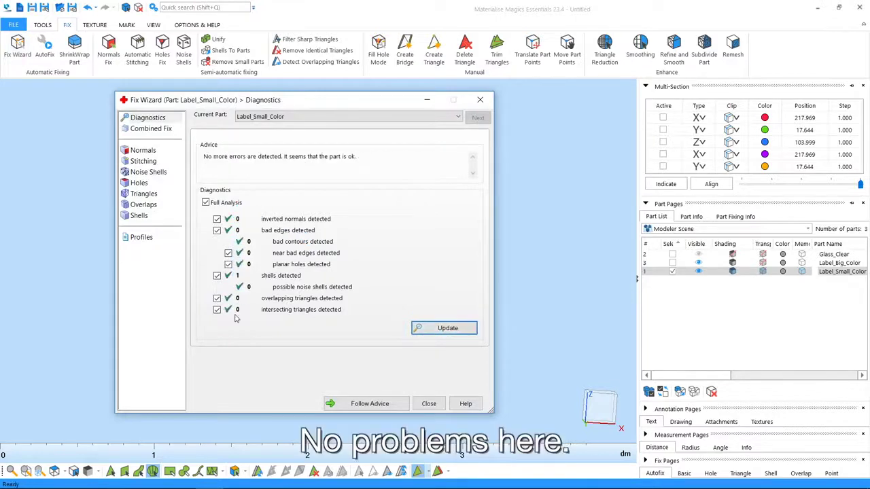
{"action": "left_click", "coordinate": [428, 403]}
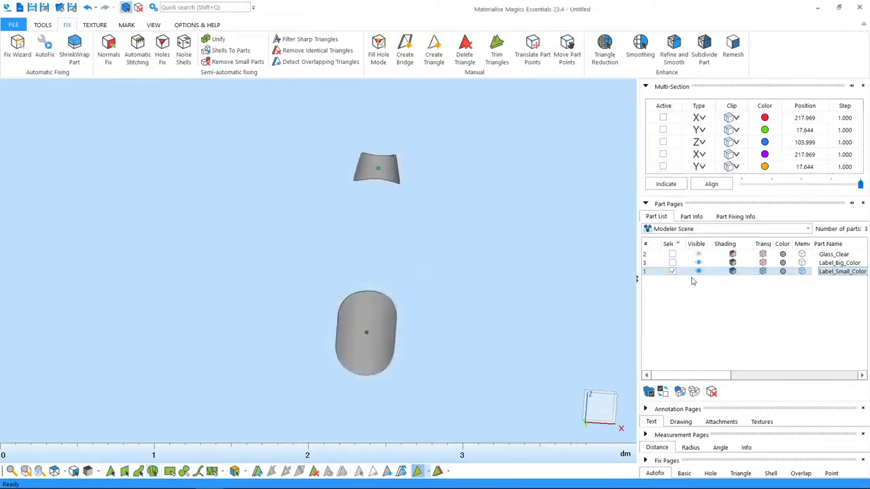
Step: Automatically fix Label_Big_Color's overlapping triangles and re-check it for errors
{"action": "left_click", "coordinate": [671, 262]}
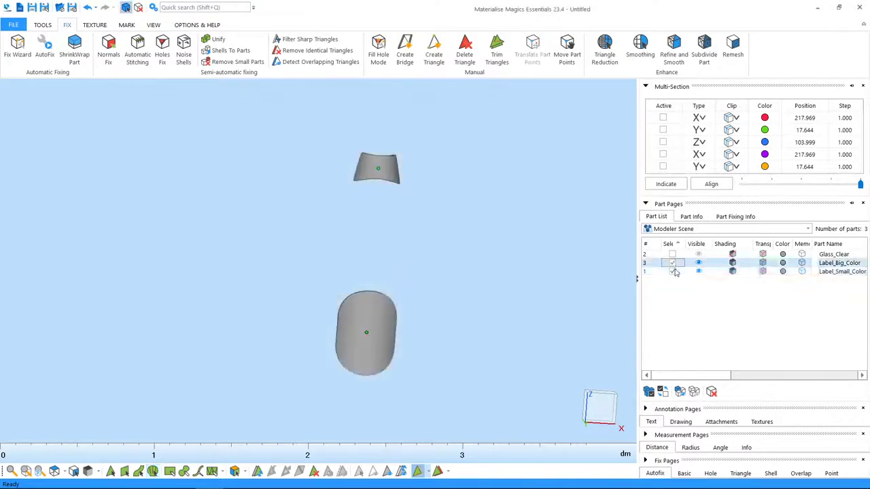
{"action": "left_click", "coordinate": [18, 54]}
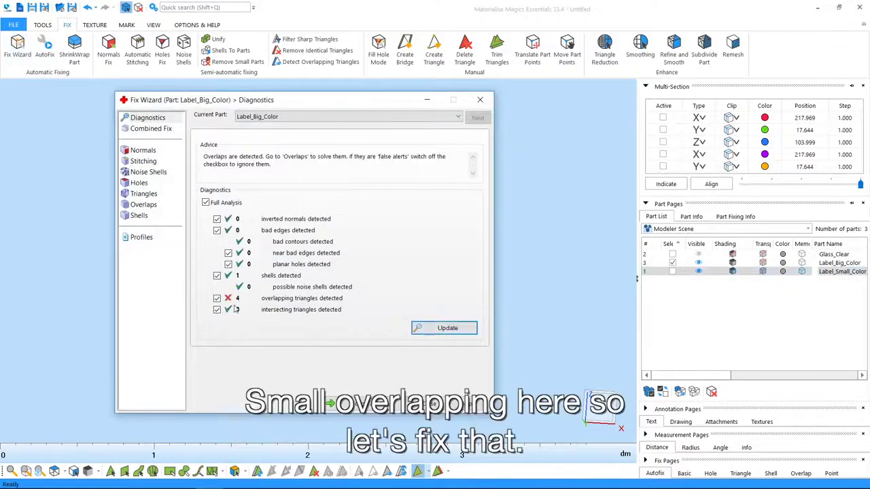
{"action": "left_click", "coordinate": [362, 402]}
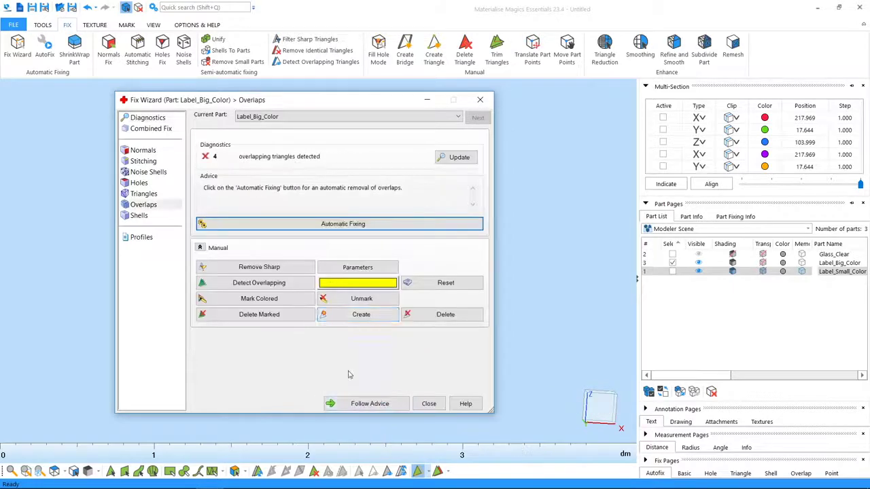
{"action": "left_click", "coordinate": [281, 224]}
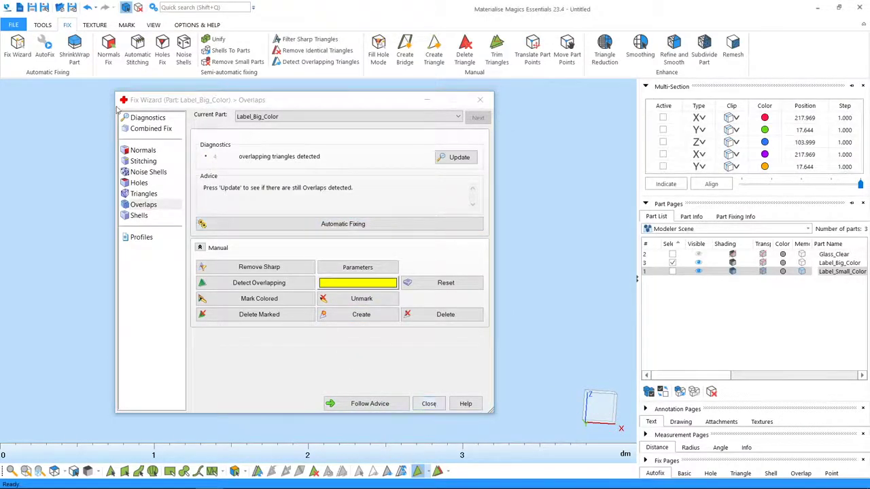
{"action": "left_click", "coordinate": [146, 118]}
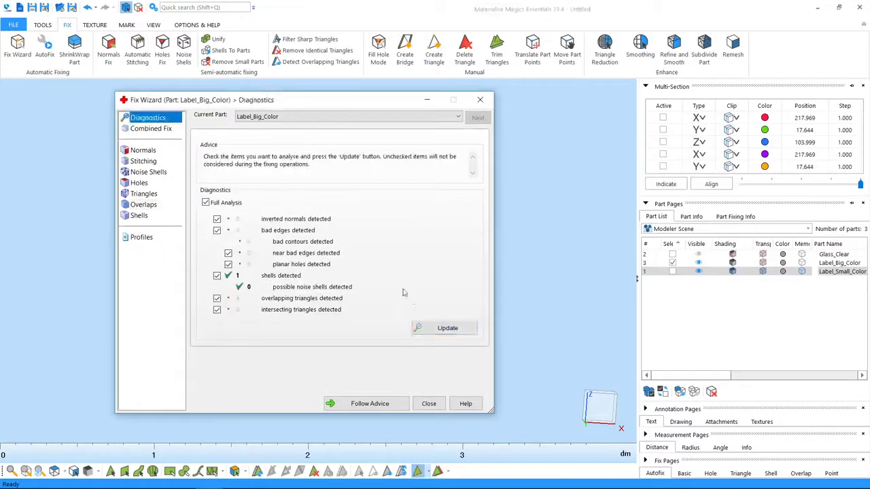
{"action": "left_click", "coordinate": [438, 327]}
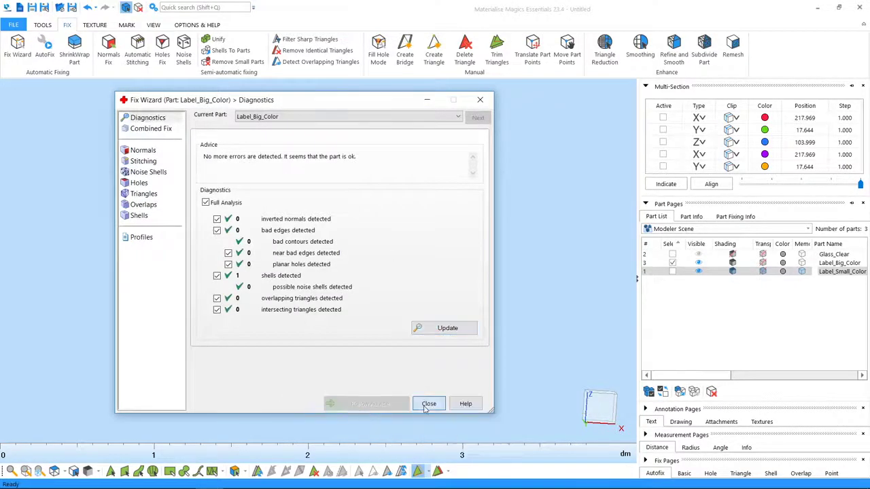
{"action": "left_click", "coordinate": [429, 404]}
Step: Run Fix Wizard diagnostics on Glass_Clear and confirm zero errors are reported
{"action": "left_click", "coordinate": [672, 254]}
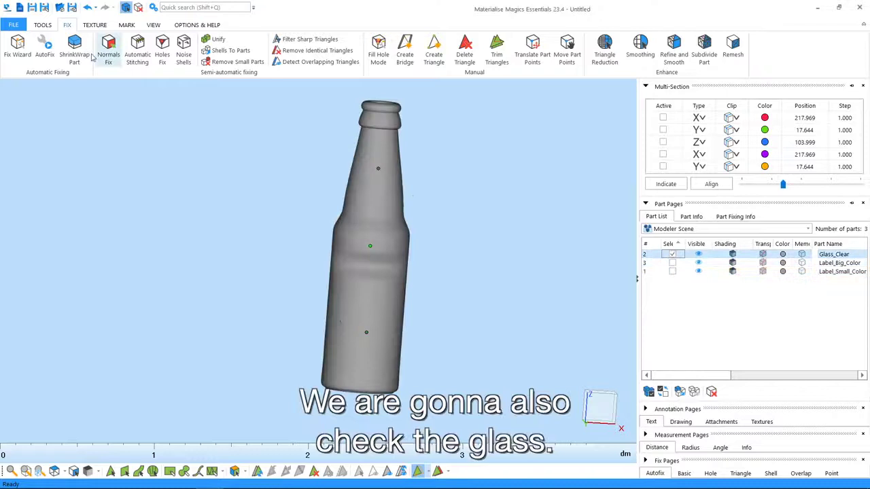
{"action": "mouse_move", "coordinate": [385, 258]}
{"action": "right_mouse_down"}
{"action": "mouse_move", "coordinate": [330, 242]}
{"action": "mouse_move", "coordinate": [209, 244]}
{"action": "mouse_move", "coordinate": [313, 254]}
{"action": "mouse_move", "coordinate": [443, 297]}
{"action": "mouse_move", "coordinate": [344, 278]}
{"action": "right_mouse_up"}
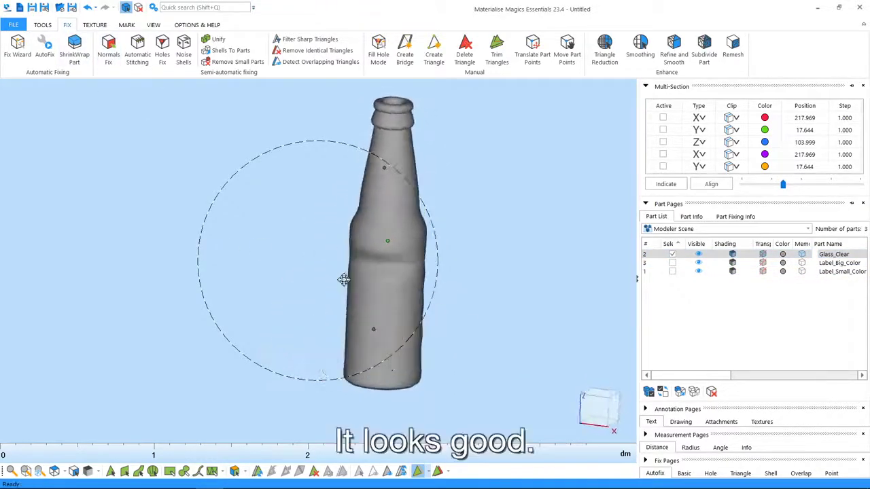
{"action": "left_click", "coordinate": [17, 47]}
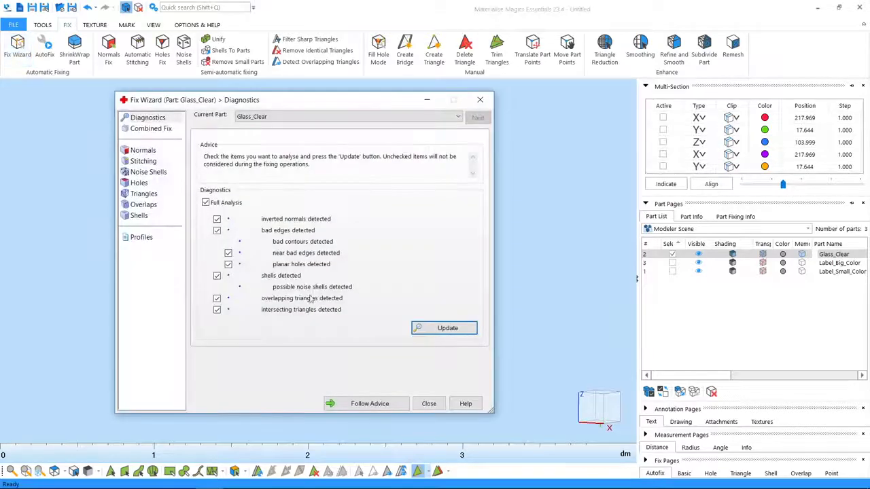
{"action": "left_click", "coordinate": [441, 328]}
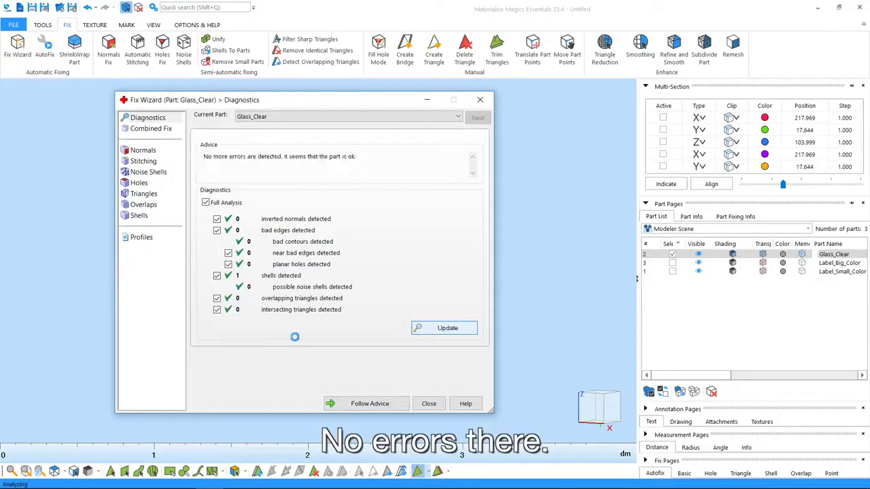
{"action": "left_click", "coordinate": [429, 403]}
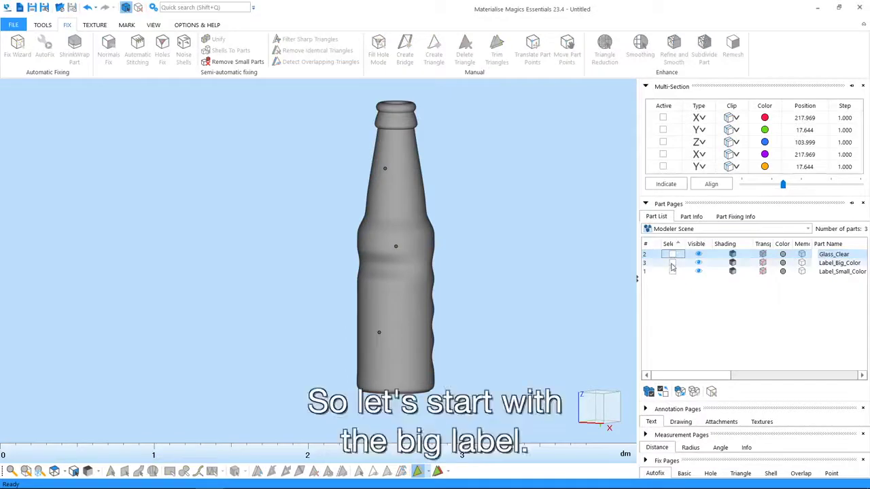
Step: Select Label_Big_Color, hide the other parts, and mark its front surface
{"action": "left_click", "coordinate": [671, 263]}
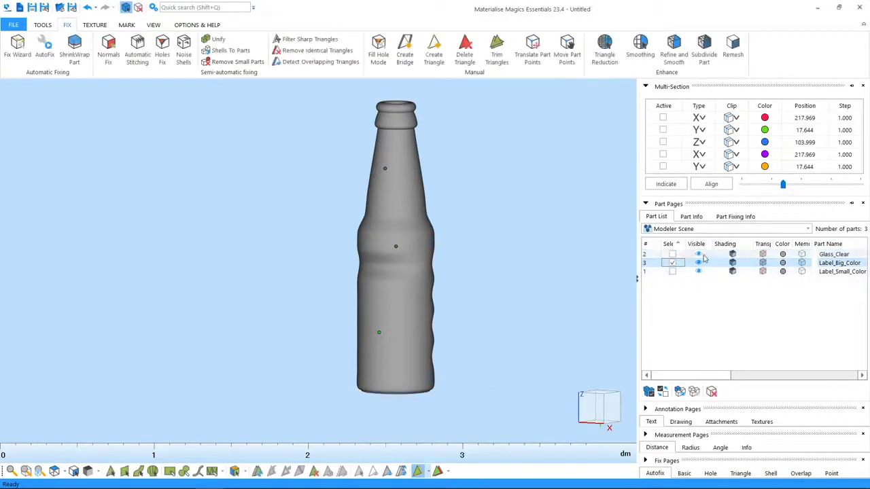
{"action": "left_click", "coordinate": [698, 254]}
{"action": "left_click", "coordinate": [698, 271]}
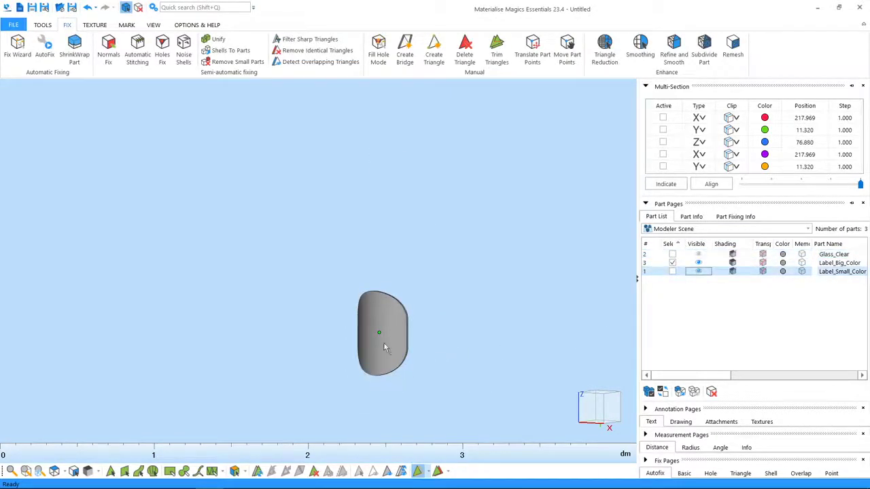
{"action": "scroll", "coordinate": [384, 348], "scroll_direction": "up", "scroll_amount": 3}
{"action": "mouse_move", "coordinate": [414, 347]}
{"action": "right_mouse_down"}
{"action": "mouse_move", "coordinate": [425, 299]}
{"action": "mouse_move", "coordinate": [366, 328]}
{"action": "mouse_move", "coordinate": [393, 303]}
{"action": "right_mouse_up"}
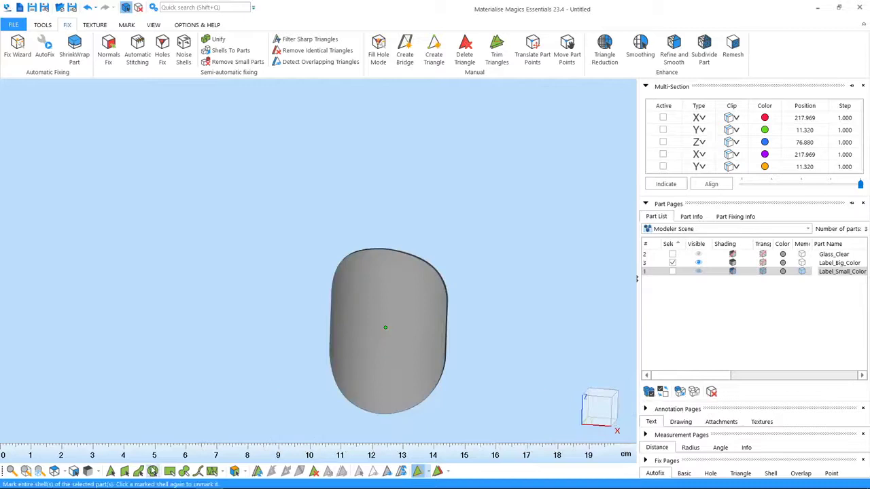
{"action": "left_click", "coordinate": [138, 470]}
{"action": "left_click", "coordinate": [385, 342]}
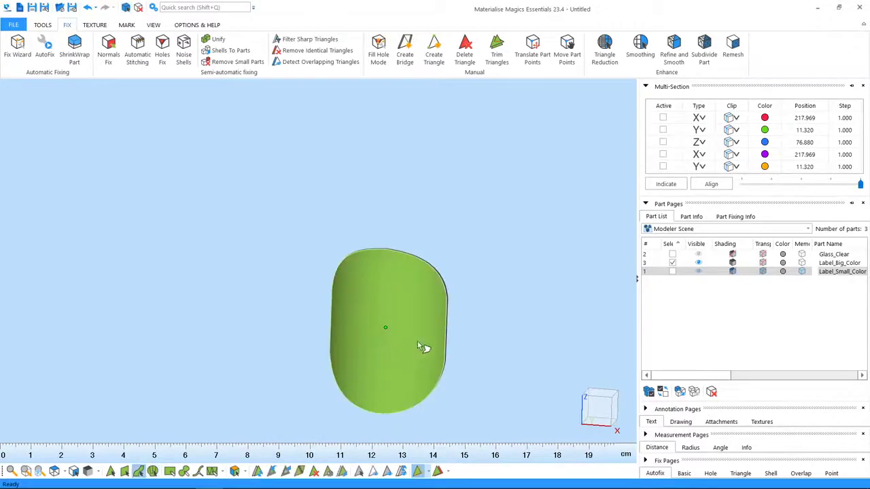
{"action": "mouse_move", "coordinate": [417, 341]}
{"action": "right_mouse_down"}
{"action": "mouse_move", "coordinate": [376, 330]}
{"action": "mouse_move", "coordinate": [417, 307]}
{"action": "right_mouse_up"}
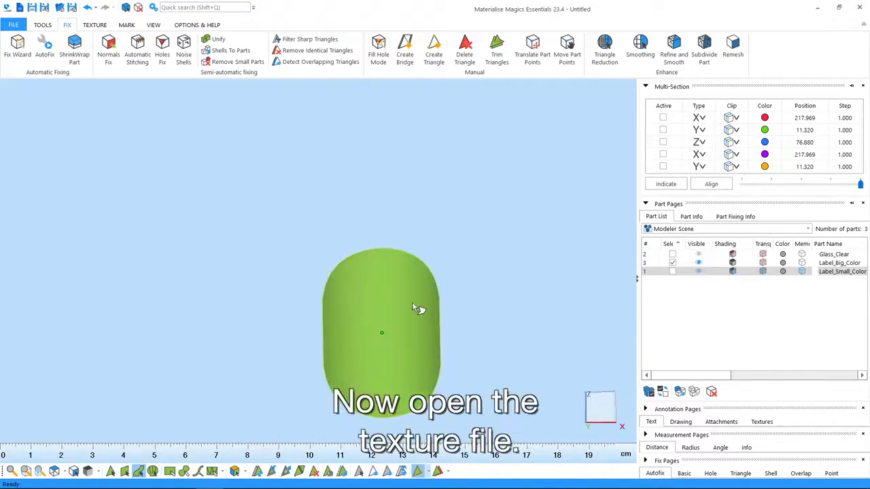
Step: Add Big_label.jpg from the Beer Bottle folder as a new texture
{"action": "left_click", "coordinate": [94, 24]}
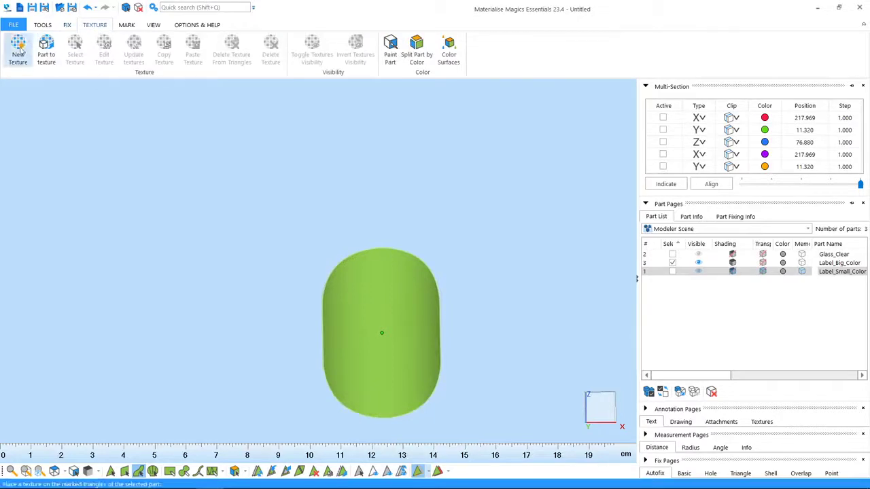
{"action": "left_click", "coordinate": [19, 51]}
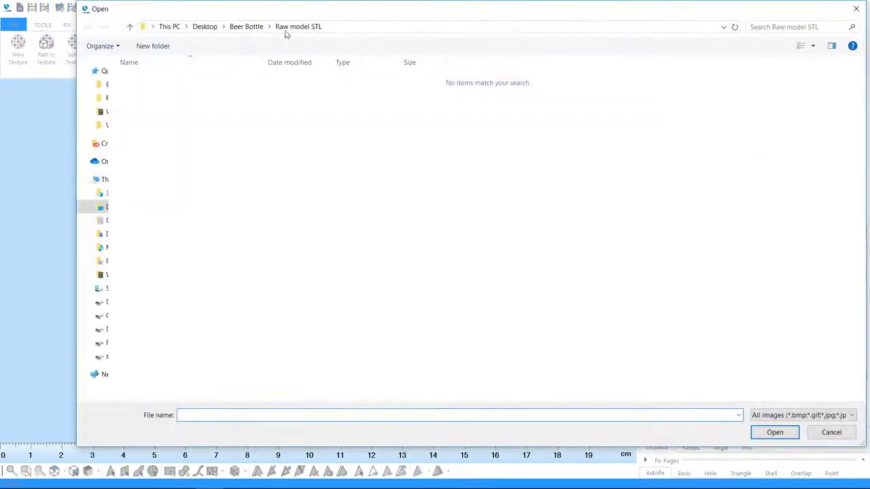
{"action": "left_click", "coordinate": [243, 27]}
{"action": "left_click", "coordinate": [394, 107]}
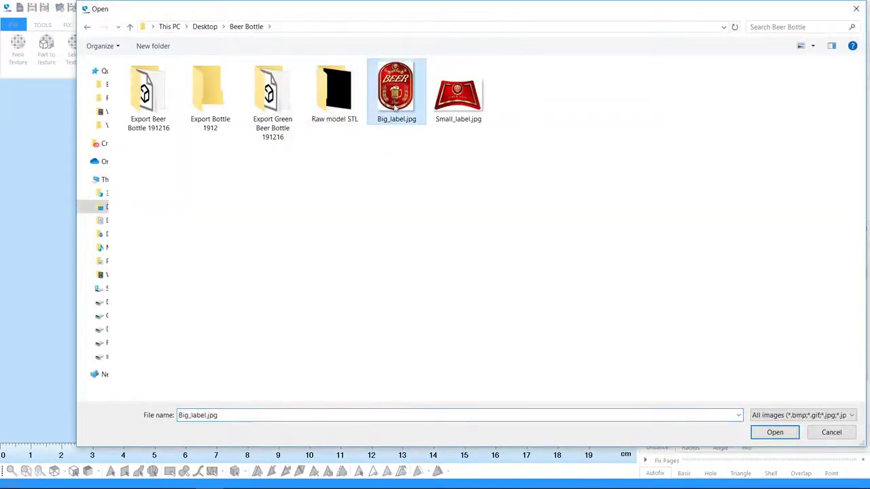
{"action": "double_click", "coordinate": [394, 108]}
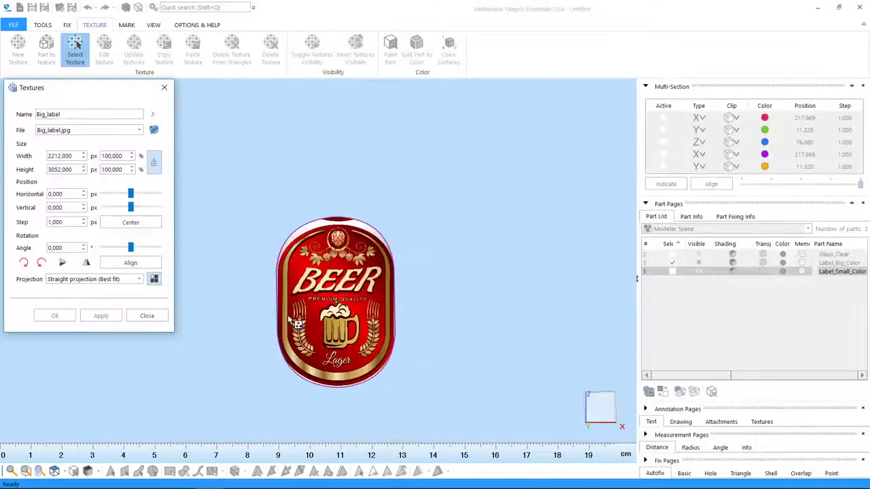
Step: Stretch the label texture to 106% height and 102% width
{"action": "scroll", "coordinate": [321, 307], "scroll_direction": "up", "scroll_amount": 1}
{"action": "scroll", "coordinate": [305, 229], "scroll_direction": "up", "scroll_amount": 1}
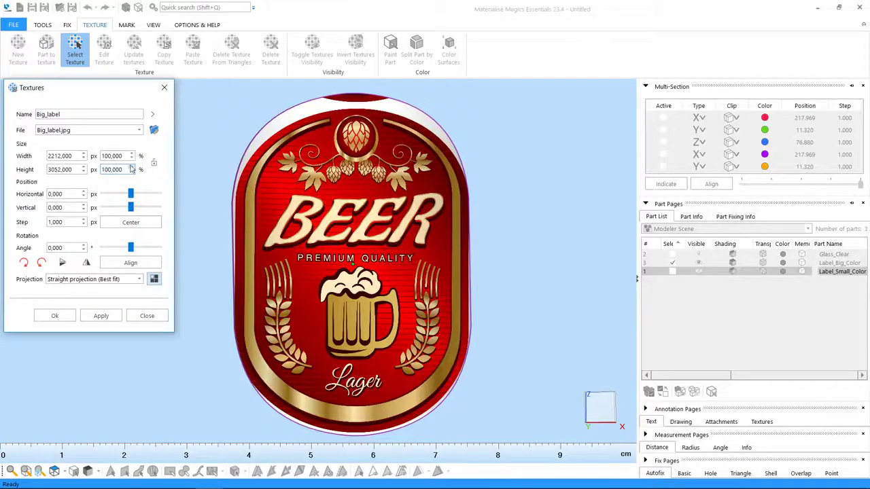
{"action": "scroll", "coordinate": [131, 168], "scroll_direction": "up", "scroll_amount": 4}
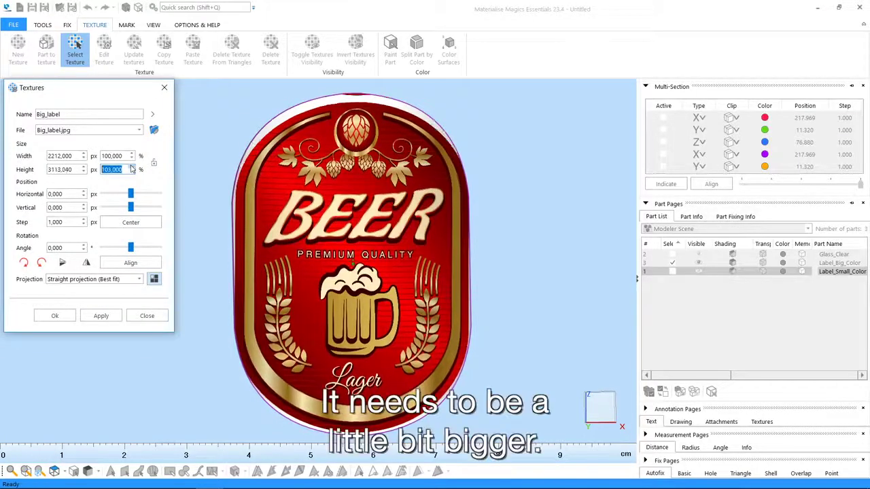
{"action": "scroll", "coordinate": [131, 169], "scroll_direction": "up", "scroll_amount": 2}
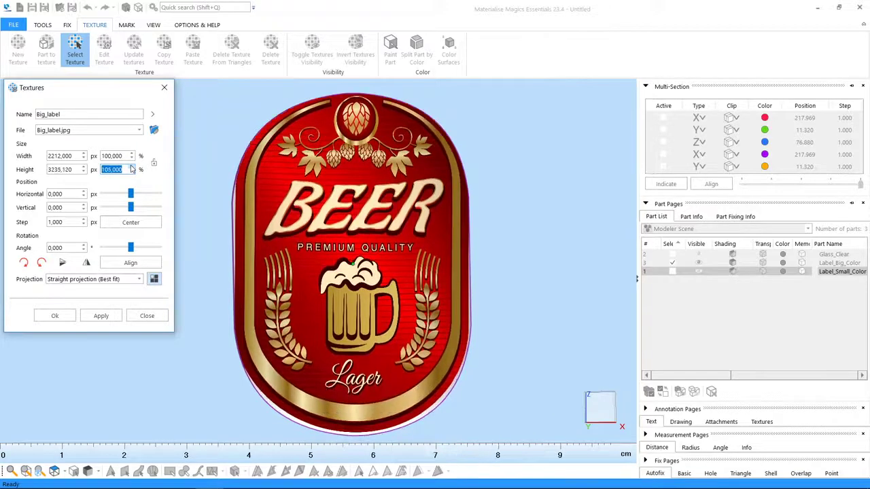
{"action": "scroll", "coordinate": [134, 158], "scroll_direction": "up", "scroll_amount": 1}
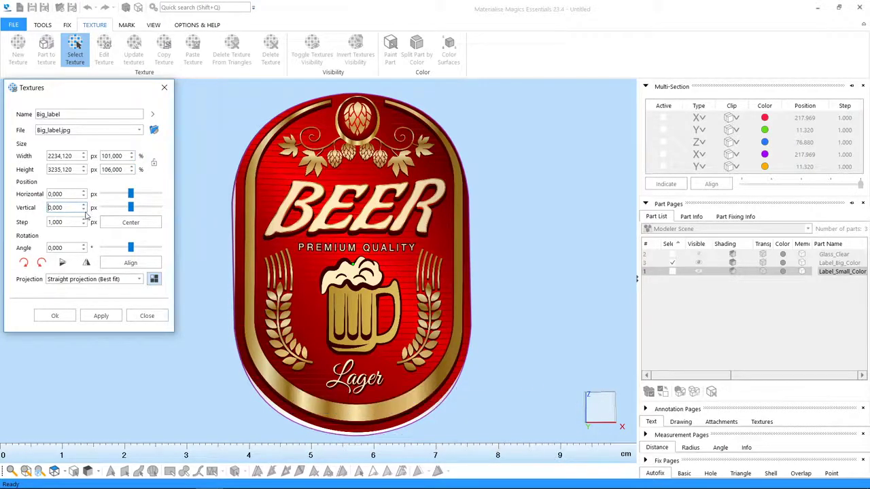
{"action": "scroll", "coordinate": [84, 212], "scroll_direction": "down", "scroll_amount": 3}
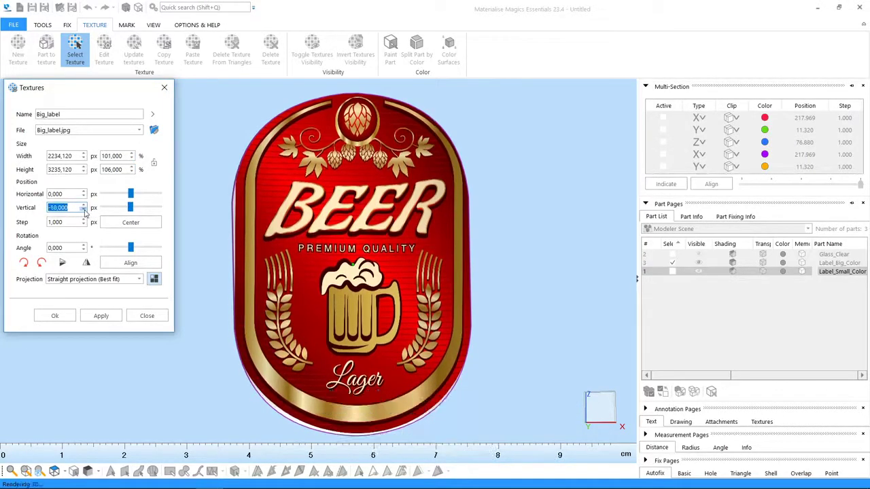
{"action": "scroll", "coordinate": [84, 213], "scroll_direction": "down", "scroll_amount": 4}
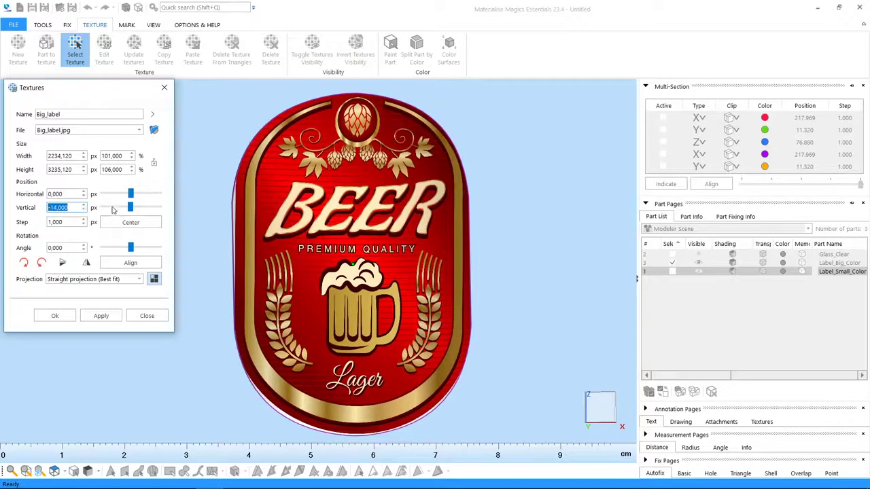
{"action": "scroll", "coordinate": [112, 210], "scroll_direction": "down", "scroll_amount": 5}
{"action": "scroll", "coordinate": [112, 210], "scroll_direction": "down", "scroll_amount": 5}
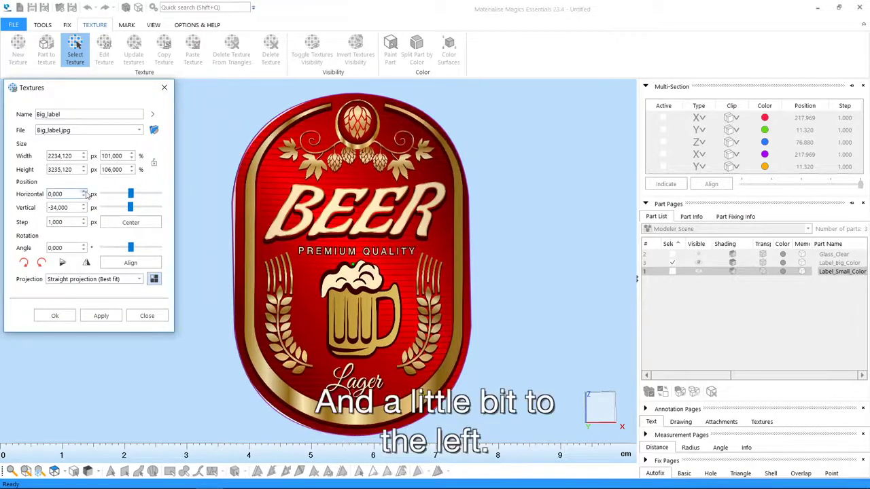
{"action": "scroll", "coordinate": [107, 196], "scroll_direction": "down", "scroll_amount": 10}
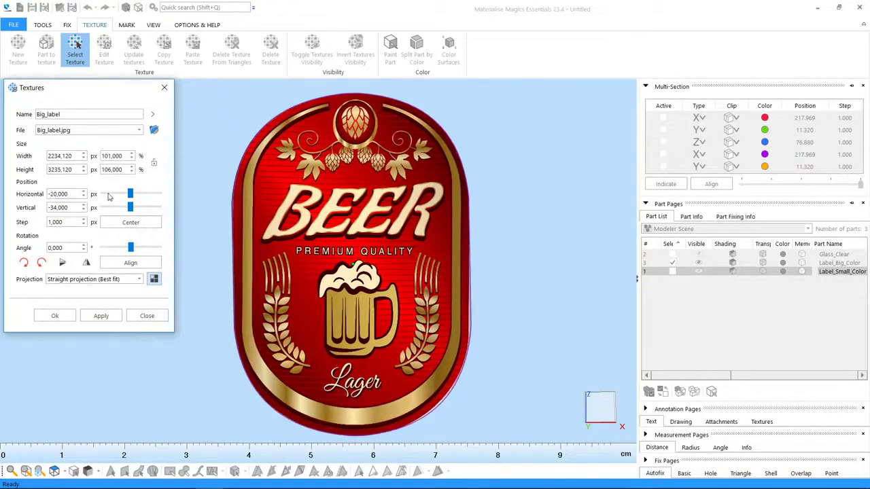
{"action": "left_click", "coordinate": [133, 156]}
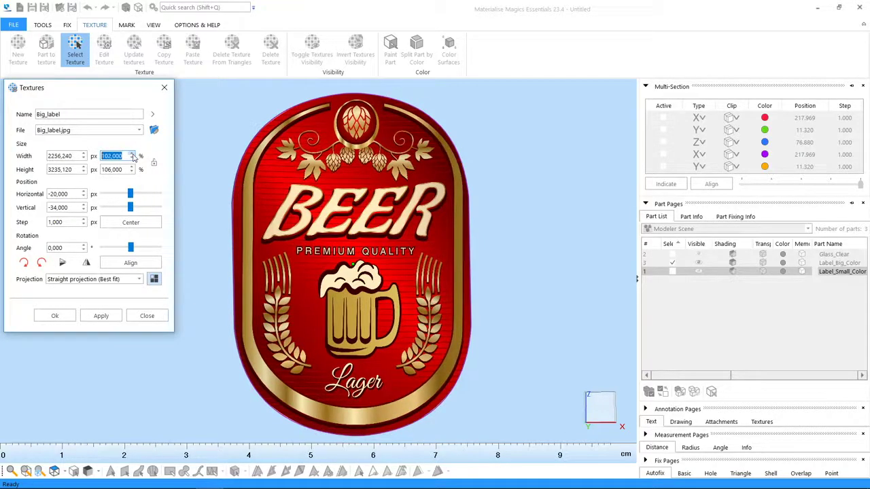
Step: Shift the texture left, widen it to 103%, and tilt it 1 degree
{"action": "left_click", "coordinate": [109, 207]}
{"action": "key", "text": "ctrl+z"}
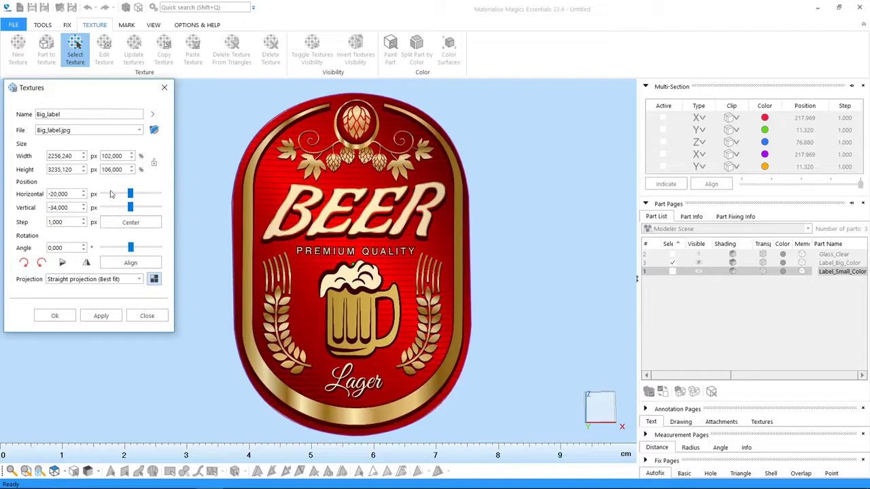
{"action": "left_click", "coordinate": [111, 194]}
{"action": "left_click", "coordinate": [133, 156]}
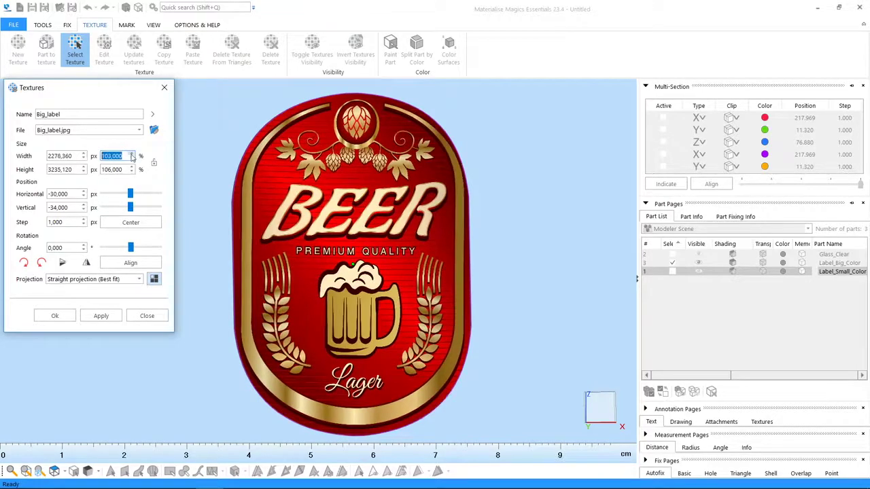
{"action": "left_click", "coordinate": [84, 246]}
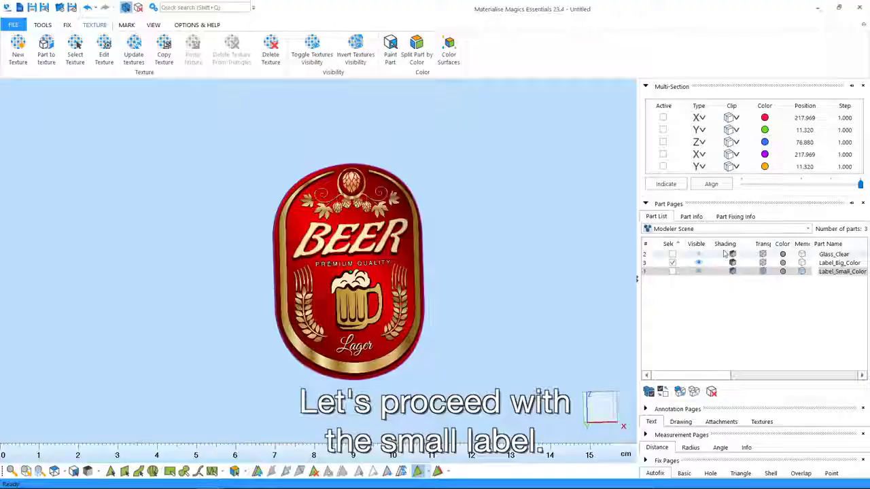
Step: Hide Label_Big_Color, show and select Label_Small_Color, and zoom in on it
{"action": "left_click", "coordinate": [697, 262]}
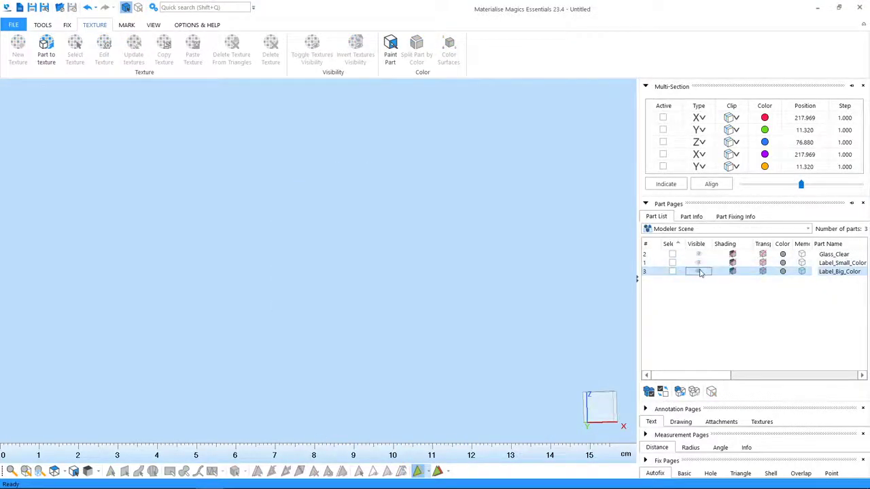
{"action": "left_click", "coordinate": [698, 271]}
{"action": "left_click", "coordinate": [697, 263]}
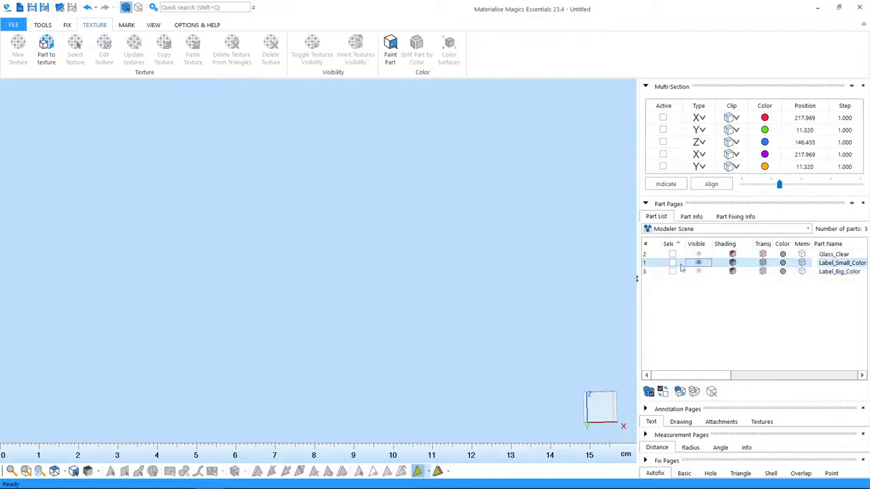
{"action": "left_click", "coordinate": [672, 263]}
{"action": "scroll", "coordinate": [293, 233], "scroll_direction": "down", "scroll_amount": 3}
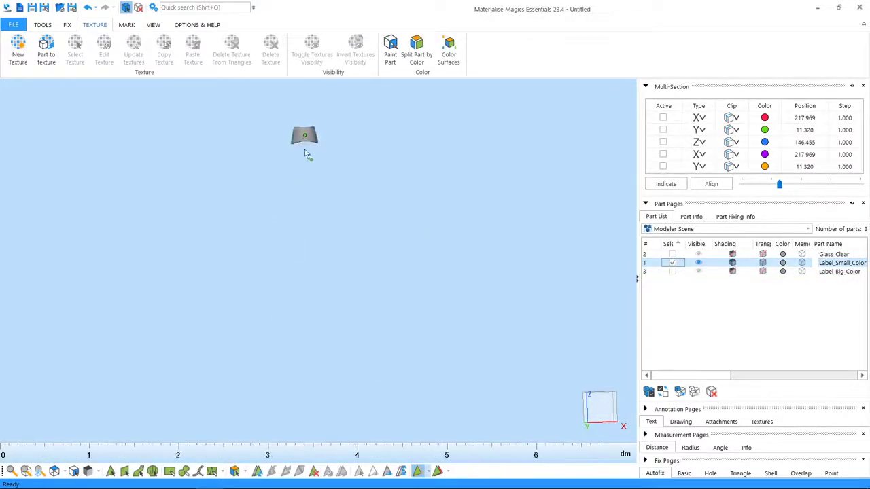
{"action": "middle_click_drag", "start_coordinate": [305, 156], "coordinate": [316, 255]}
{"action": "scroll", "coordinate": [317, 256], "scroll_direction": "up", "scroll_amount": 2}
{"action": "scroll", "coordinate": [309, 257], "scroll_direction": "up", "scroll_amount": 2}
{"action": "scroll", "coordinate": [303, 259], "scroll_direction": "up", "scroll_amount": 2}
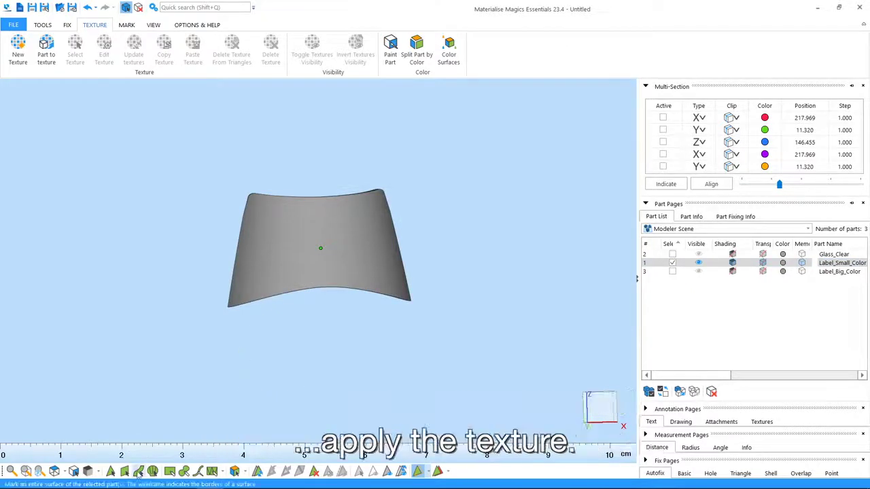
Step: Mark the small label's surface, then brush-unmark the strip along its top rim
{"action": "left_click", "coordinate": [138, 471]}
{"action": "left_click", "coordinate": [286, 261]}
{"action": "left_click_drag", "start_coordinate": [285, 263], "coordinate": [283, 297]}
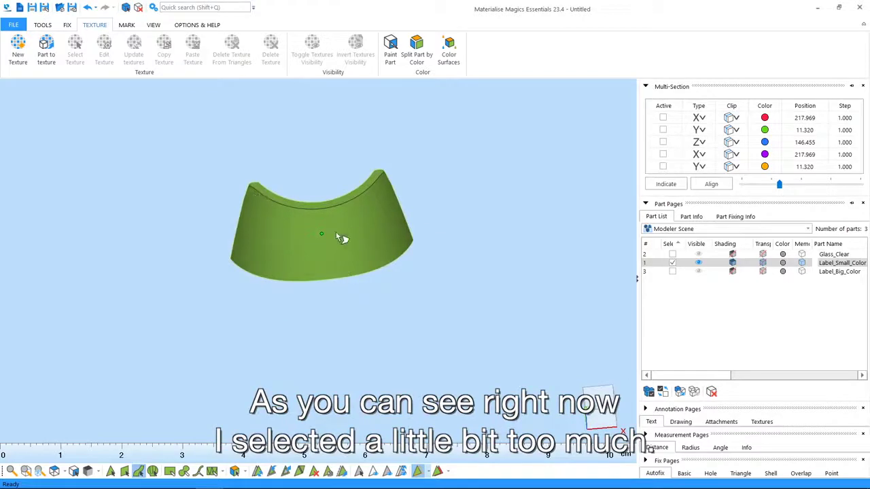
{"action": "scroll", "coordinate": [333, 229], "scroll_direction": "up", "scroll_amount": 3}
{"action": "key", "text": "shift"}
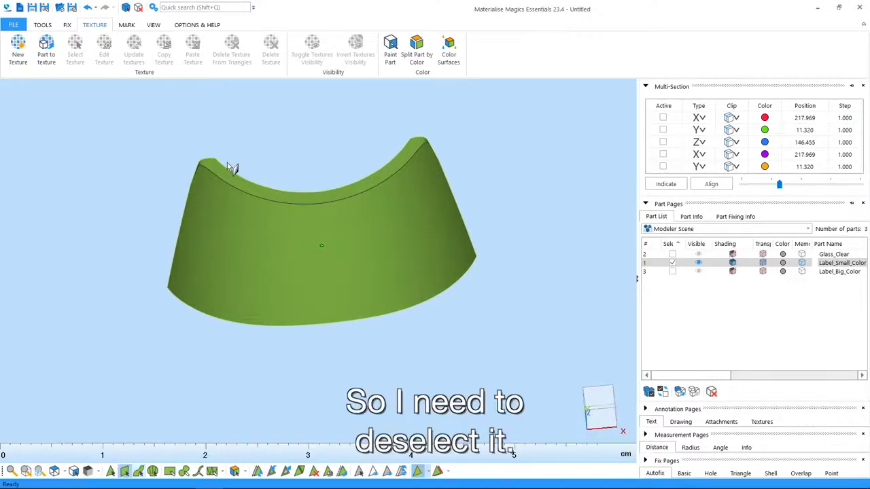
{"action": "mouse_move", "coordinate": [231, 181]}
{"action": "left_mouse_down"}
{"action": "mouse_move", "coordinate": [343, 197]}
{"action": "mouse_move", "coordinate": [404, 170]}
{"action": "left_mouse_up"}
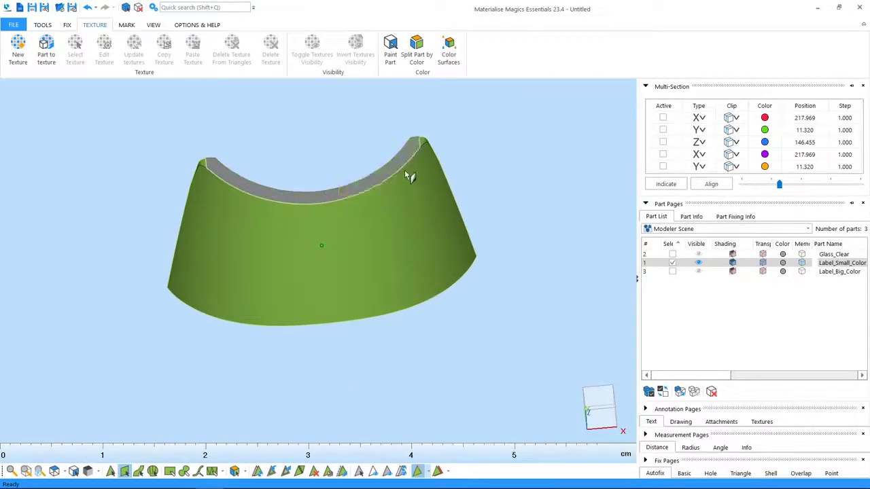
{"action": "right_click_drag", "start_coordinate": [404, 170], "coordinate": [249, 242]}
{"action": "scroll", "coordinate": [369, 243], "scroll_direction": "up", "scroll_amount": 2}
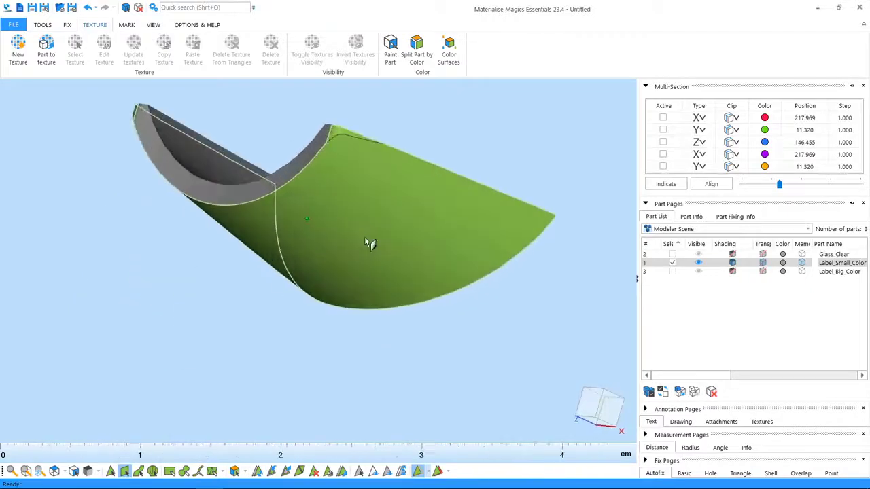
Step: Brush-mark the green outer surface of the small label
{"action": "left_click", "coordinate": [197, 471]}
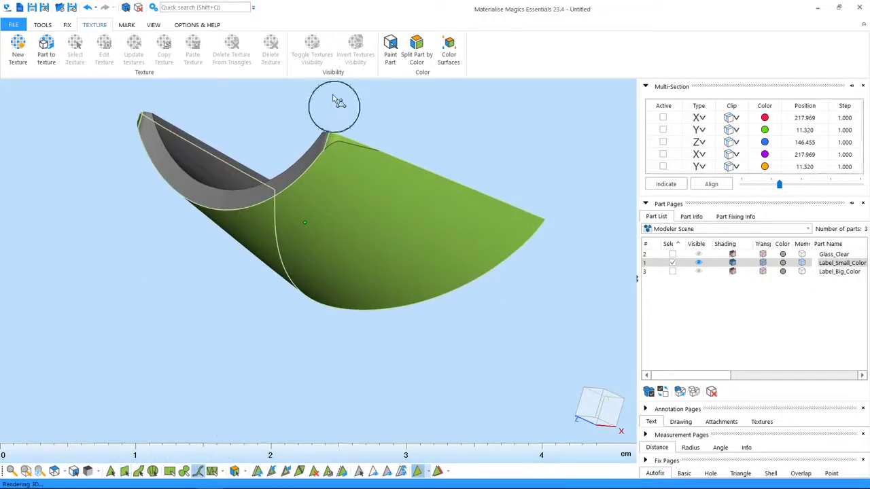
{"action": "mouse_move", "coordinate": [352, 119]}
{"action": "right_mouse_down"}
{"action": "mouse_move", "coordinate": [350, 235]}
{"action": "mouse_move", "coordinate": [421, 206]}
{"action": "mouse_move", "coordinate": [489, 199]}
{"action": "right_mouse_up"}
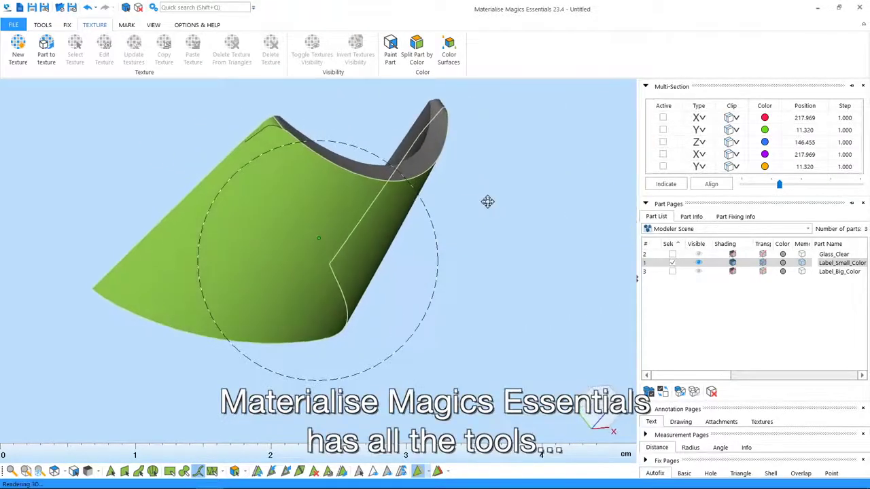
{"action": "left_click_drag", "start_coordinate": [245, 115], "coordinate": [251, 114]}
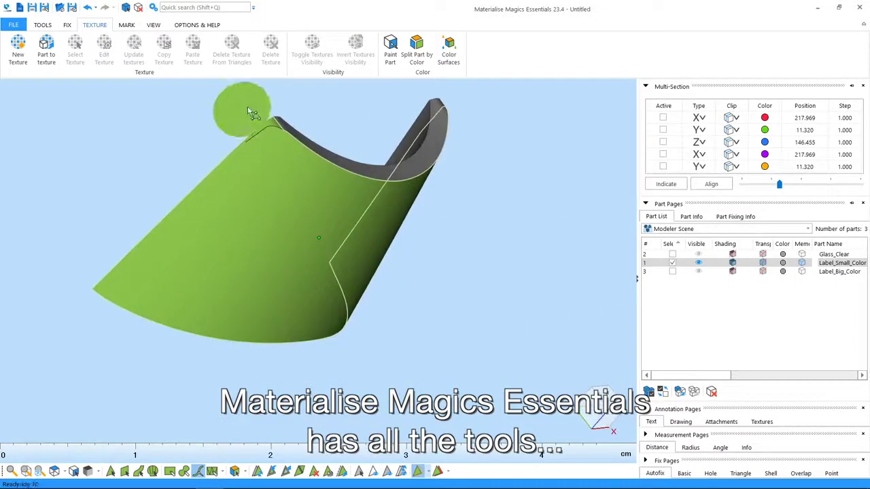
{"action": "right_click_drag", "start_coordinate": [378, 213], "coordinate": [265, 209]}
Step: Snap to Front view and apply Small_label.jpg as a new texture
{"action": "left_click", "coordinate": [592, 405]}
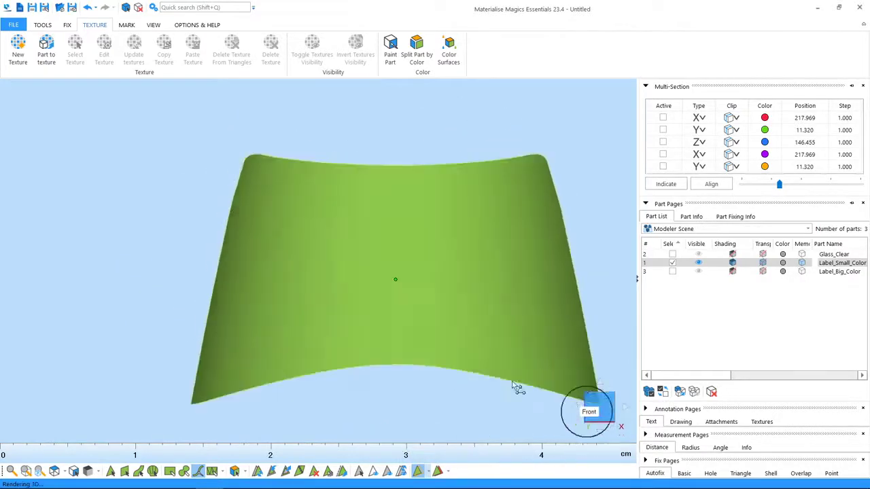
{"action": "middle_click_drag", "start_coordinate": [354, 269], "coordinate": [280, 261]}
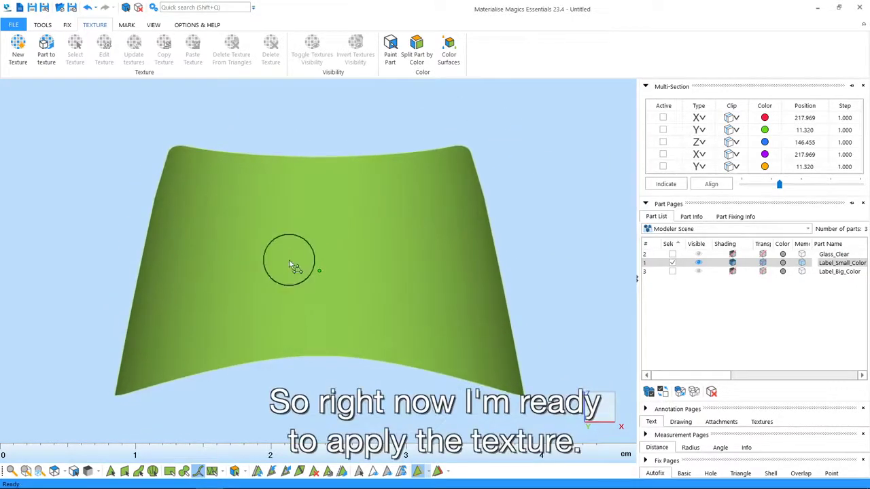
{"action": "left_click", "coordinate": [13, 60]}
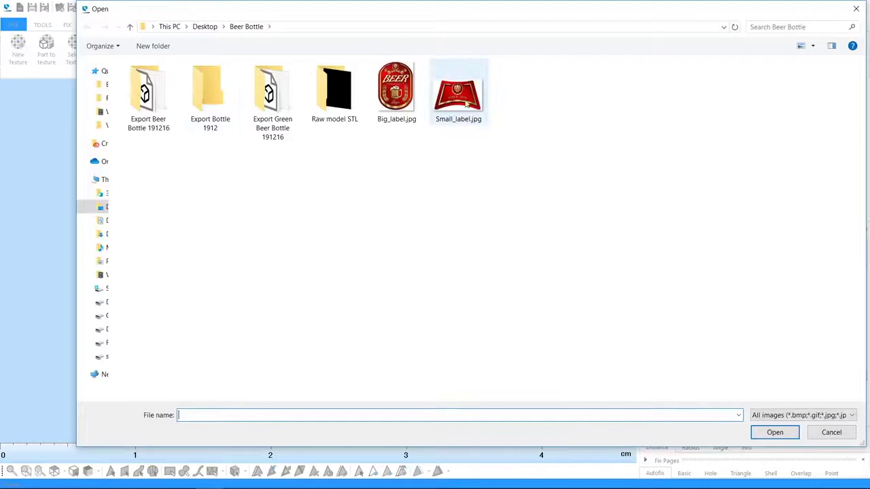
{"action": "double_click", "coordinate": [466, 102]}
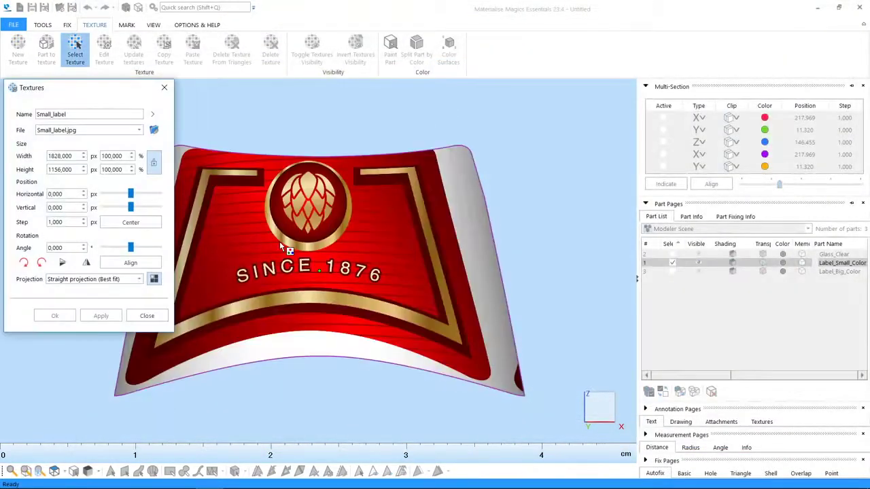
Step: Enlarge the small label texture to about 117% and move it left and down
{"action": "mouse_move", "coordinate": [283, 247]}
{"action": "right_mouse_down"}
{"action": "mouse_move", "coordinate": [384, 241]}
{"action": "mouse_move", "coordinate": [419, 271]}
{"action": "mouse_move", "coordinate": [421, 288]}
{"action": "mouse_move", "coordinate": [404, 260]}
{"action": "right_mouse_up"}
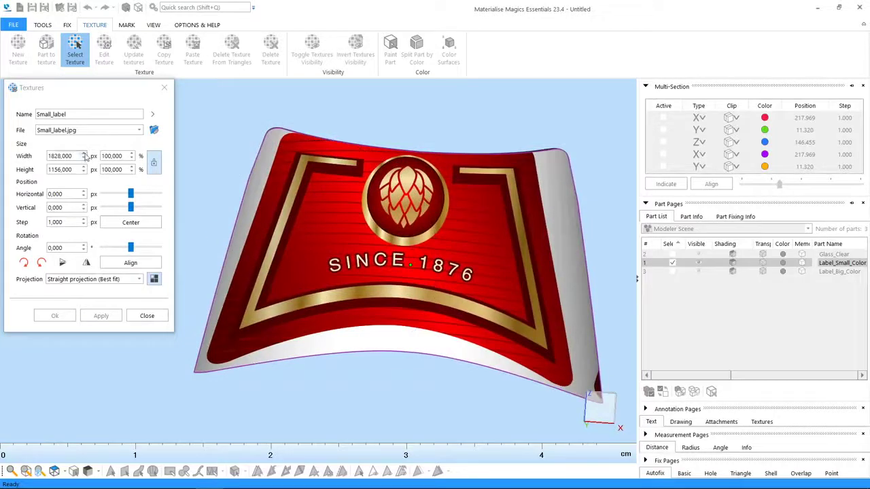
{"action": "left_click", "coordinate": [84, 156]}
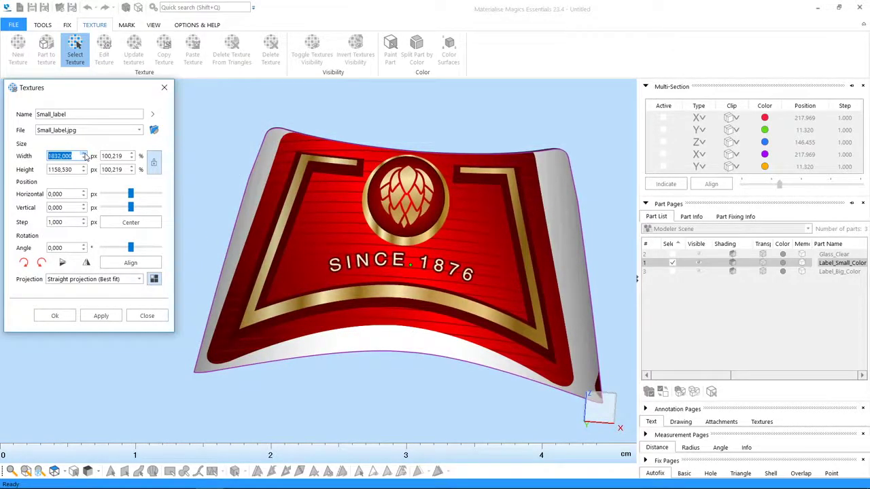
{"action": "left_click", "coordinate": [132, 154]}
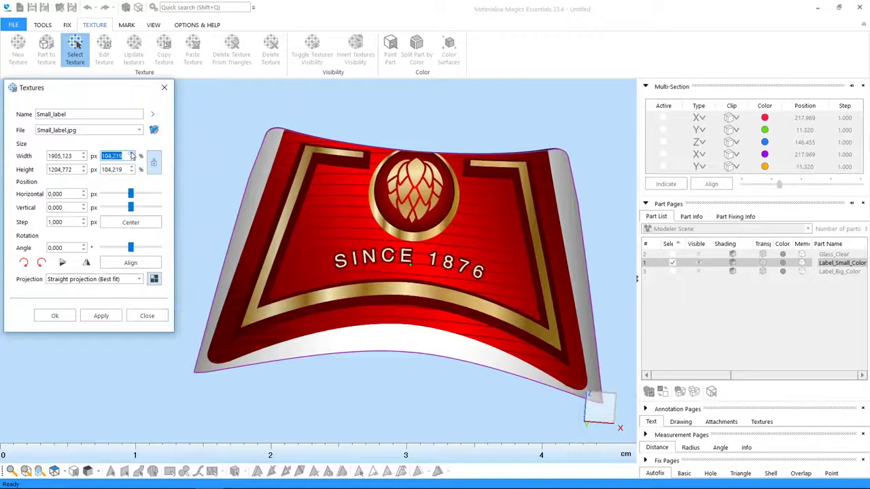
{"action": "left_click", "coordinate": [131, 168]}
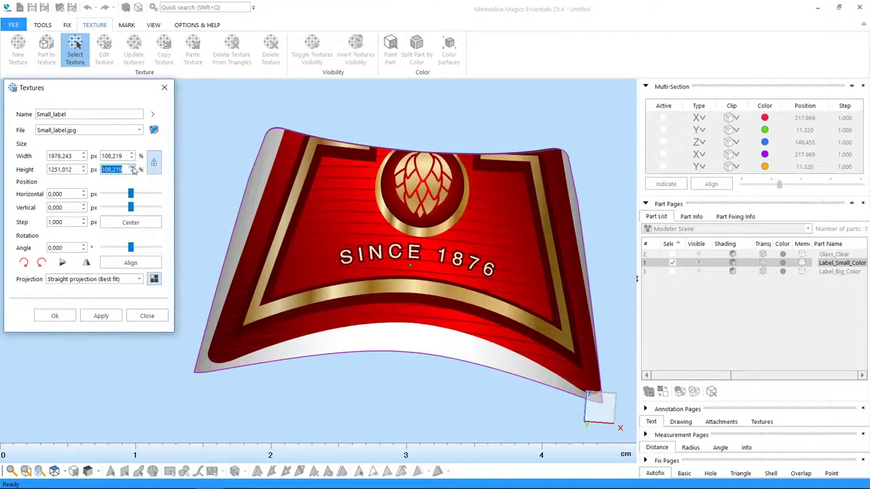
{"action": "left_click", "coordinate": [109, 196]}
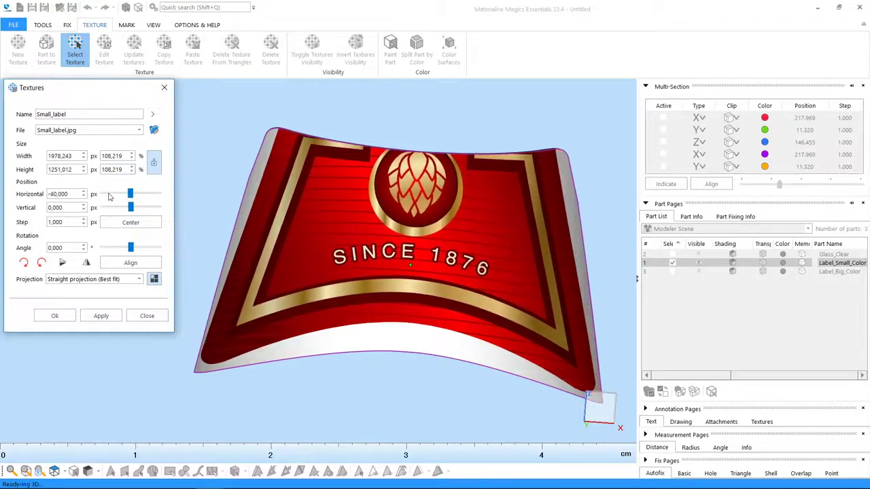
{"action": "left_click", "coordinate": [108, 197]}
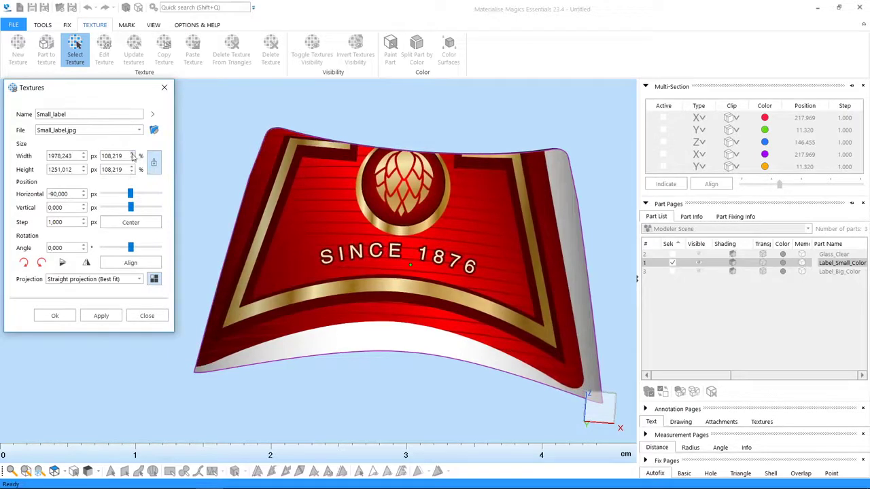
{"action": "left_click", "coordinate": [105, 211]}
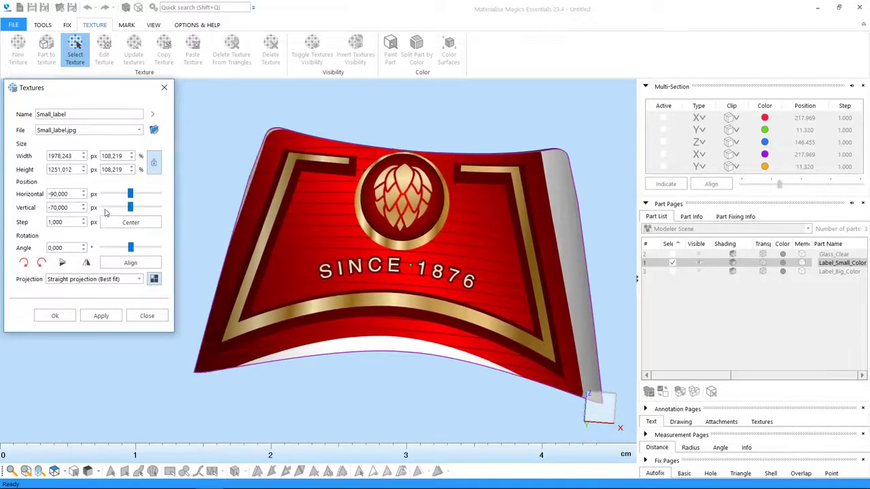
{"action": "left_click", "coordinate": [105, 210]}
{"action": "left_click", "coordinate": [106, 211]}
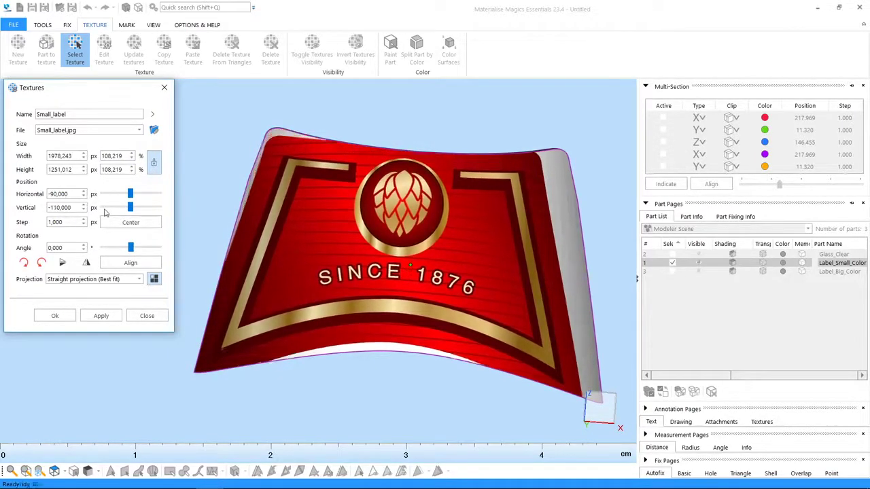
{"action": "left_click", "coordinate": [133, 167]}
{"action": "left_click", "coordinate": [133, 167]}
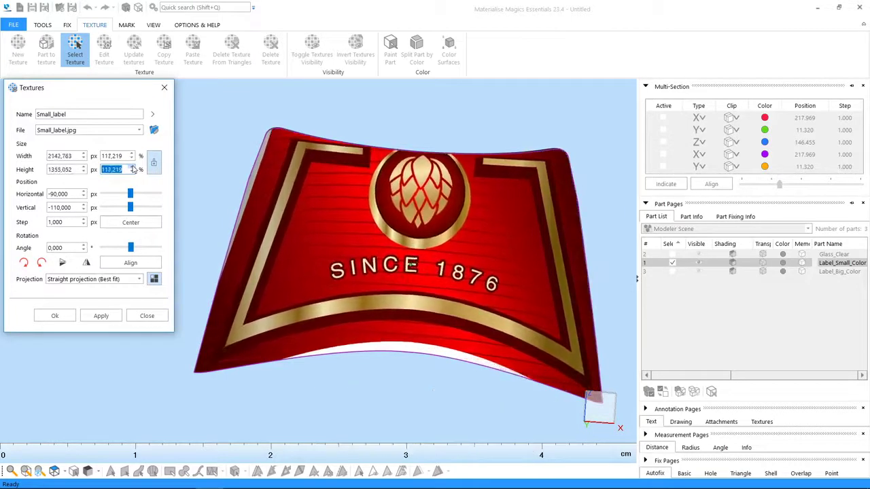
Step: Shift the texture further left and down and enlarge it to about 121%
{"action": "left_click", "coordinate": [111, 210]}
{"action": "left_click", "coordinate": [112, 210]}
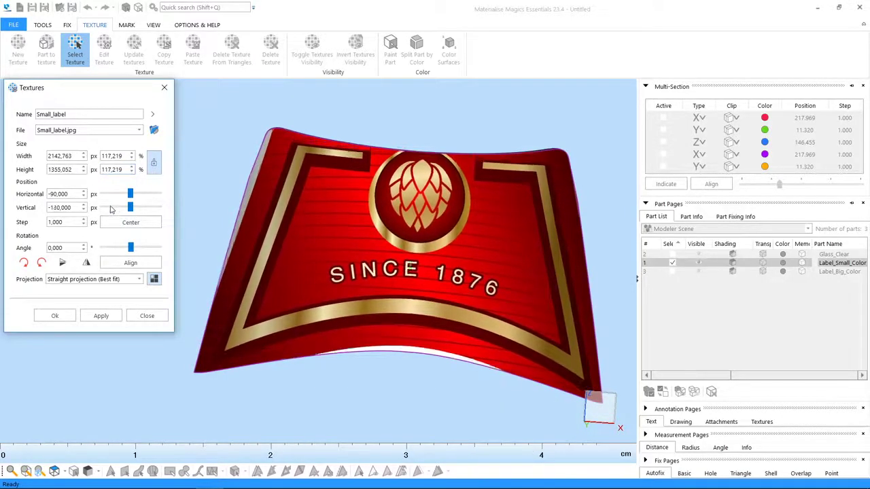
{"action": "left_click", "coordinate": [112, 209]}
{"action": "left_click", "coordinate": [112, 196]}
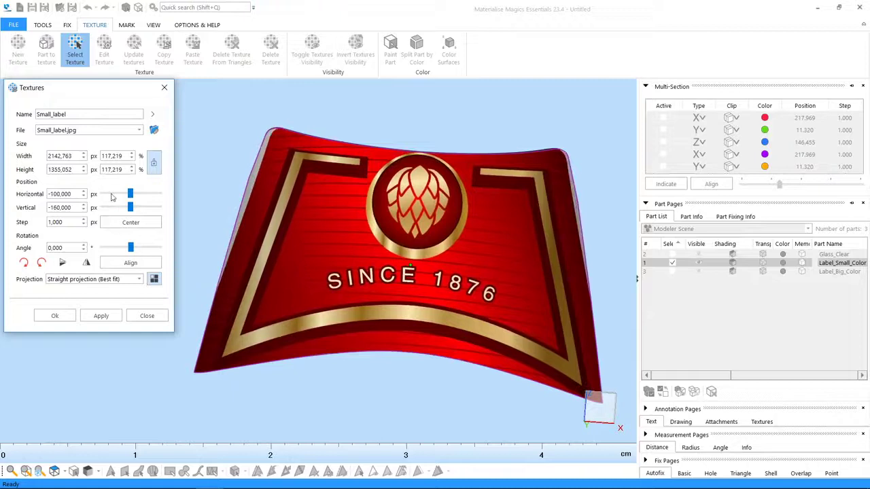
{"action": "left_click", "coordinate": [112, 196]}
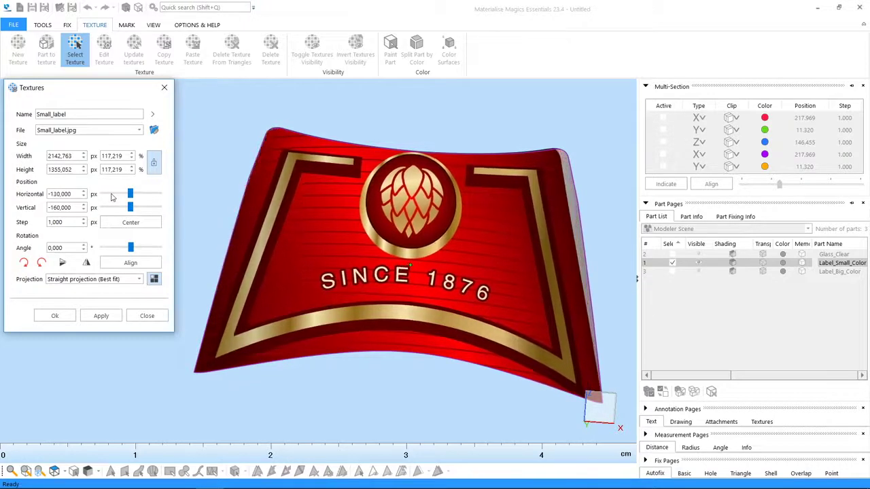
{"action": "left_click", "coordinate": [132, 154]}
{"action": "left_click", "coordinate": [133, 154]}
{"action": "left_click", "coordinate": [133, 154]}
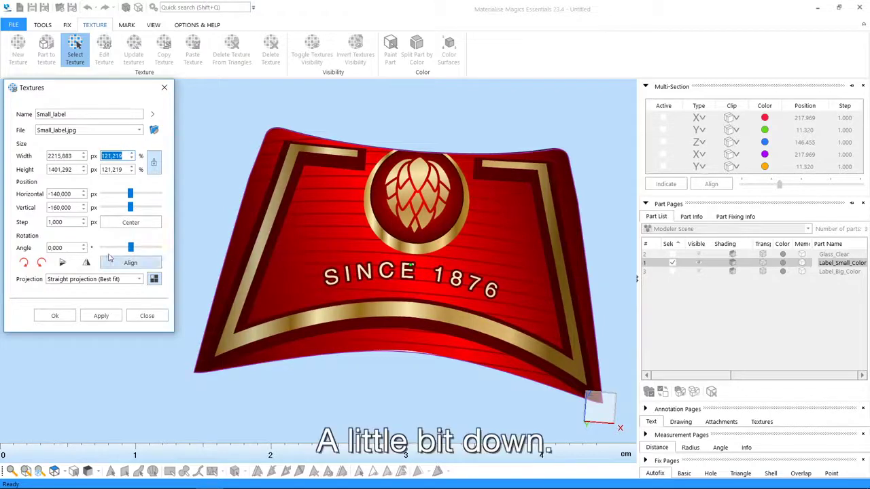
{"action": "left_click", "coordinate": [114, 209]}
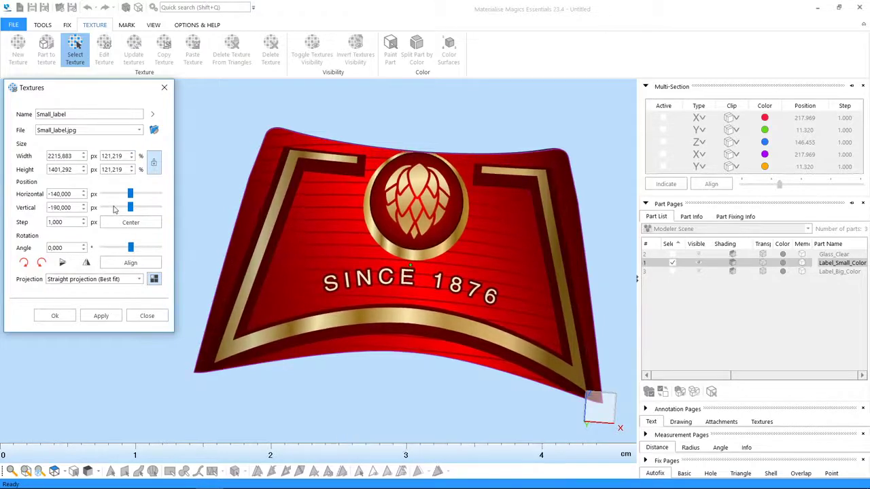
{"action": "left_click", "coordinate": [114, 209]}
Step: Fine-tune to about 121.6%, Horizontal -144, Vertical -203, and confirm with Ok
{"action": "mouse_move", "coordinate": [322, 265]}
{"action": "right_mouse_down"}
{"action": "mouse_move", "coordinate": [371, 273]}
{"action": "mouse_move", "coordinate": [229, 244]}
{"action": "right_mouse_up"}
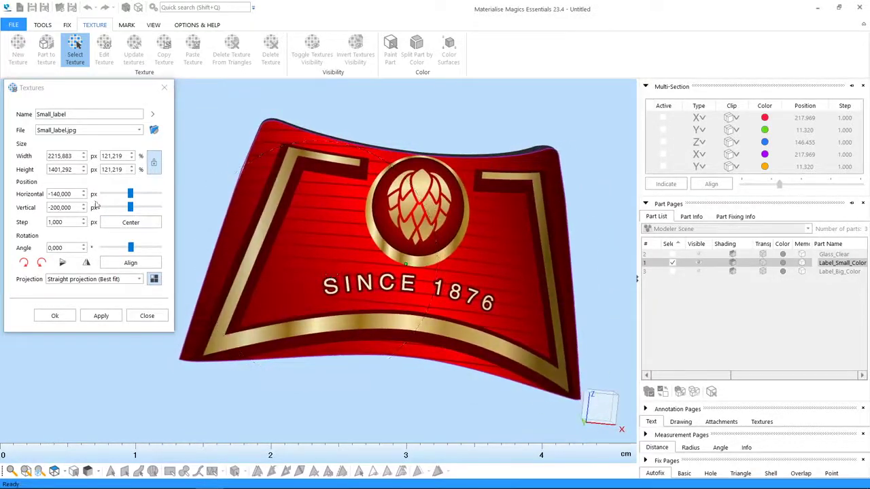
{"action": "left_click", "coordinate": [83, 197]}
{"action": "left_click", "coordinate": [83, 196]}
{"action": "right_click_drag", "start_coordinate": [330, 220], "coordinate": [312, 221]}
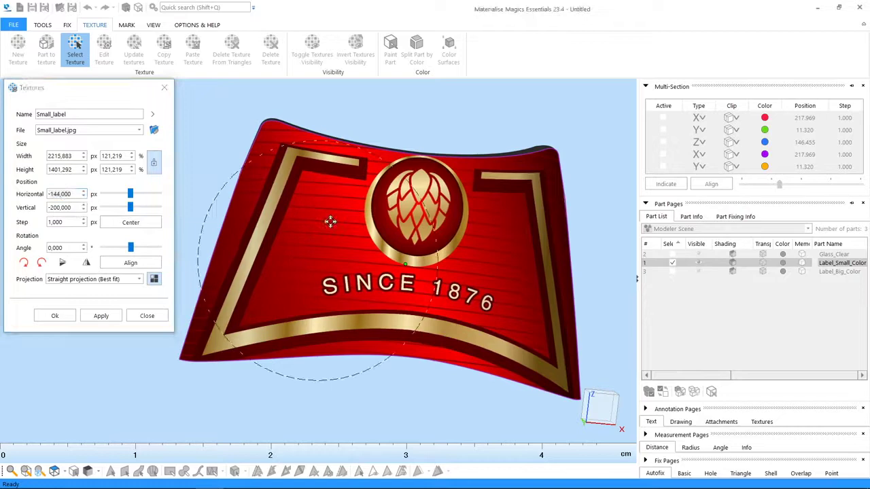
{"action": "left_click", "coordinate": [83, 154]}
{"action": "left_click", "coordinate": [83, 154]}
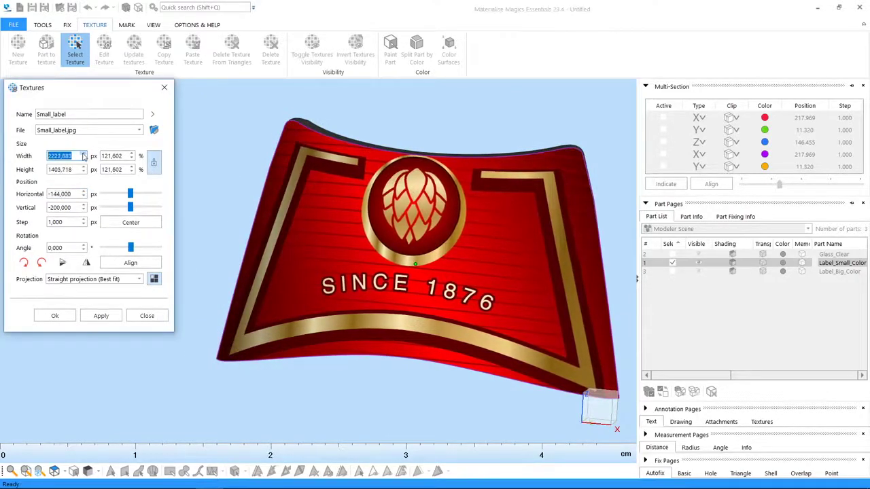
{"action": "mouse_move", "coordinate": [350, 238]}
{"action": "right_mouse_down"}
{"action": "mouse_move", "coordinate": [373, 238]}
{"action": "mouse_move", "coordinate": [326, 230]}
{"action": "right_mouse_up"}
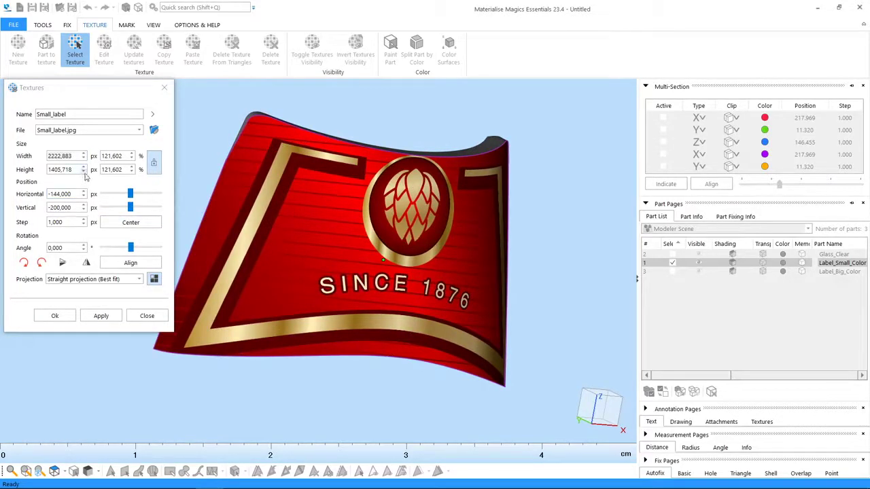
{"action": "left_click", "coordinate": [84, 210]}
{"action": "left_click", "coordinate": [83, 211]}
{"action": "left_click", "coordinate": [83, 211]}
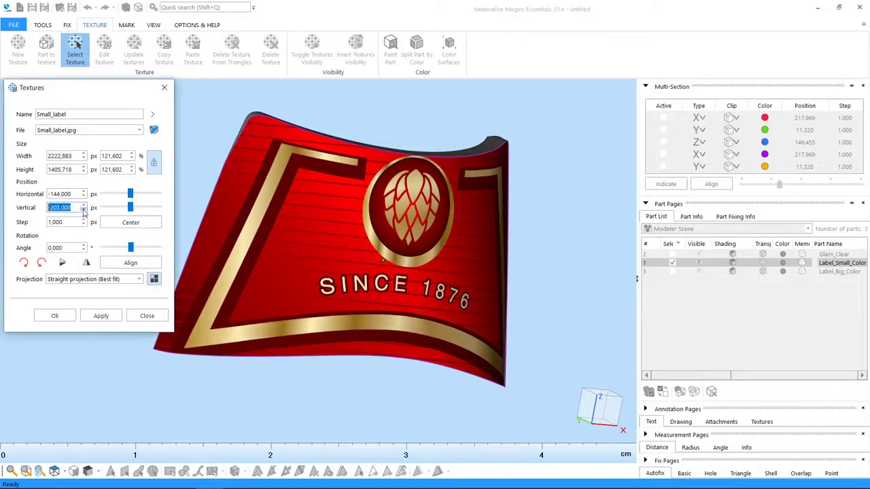
{"action": "mouse_move", "coordinate": [274, 240]}
{"action": "right_mouse_down"}
{"action": "mouse_move", "coordinate": [396, 252]}
{"action": "mouse_move", "coordinate": [254, 242]}
{"action": "right_mouse_up"}
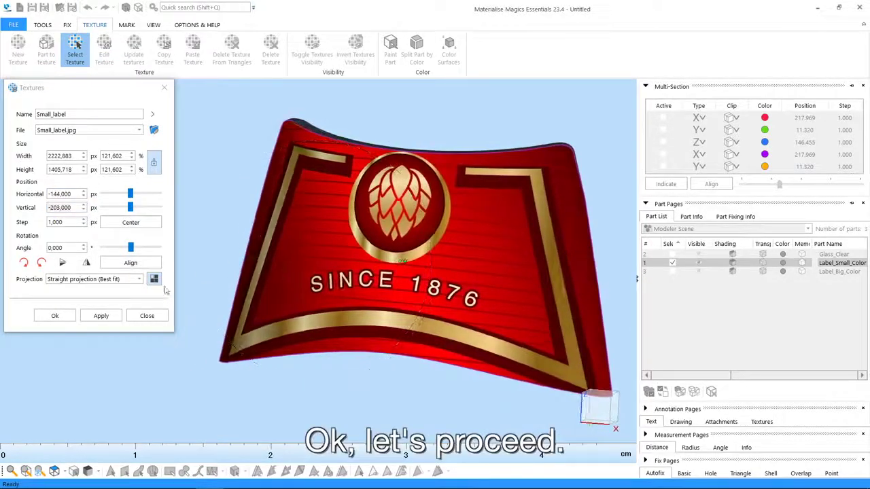
{"action": "left_click", "coordinate": [100, 315]}
{"action": "left_click", "coordinate": [147, 315]}
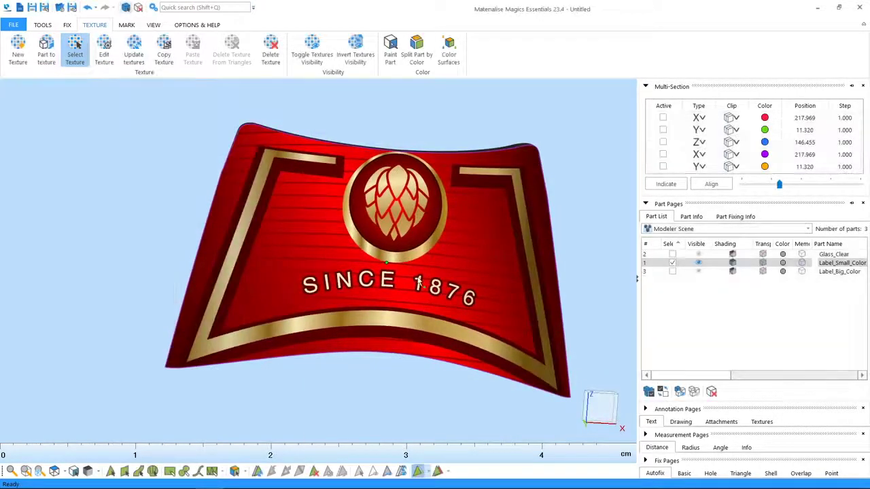
{"action": "left_click", "coordinate": [698, 270]}
{"action": "left_click", "coordinate": [672, 271]}
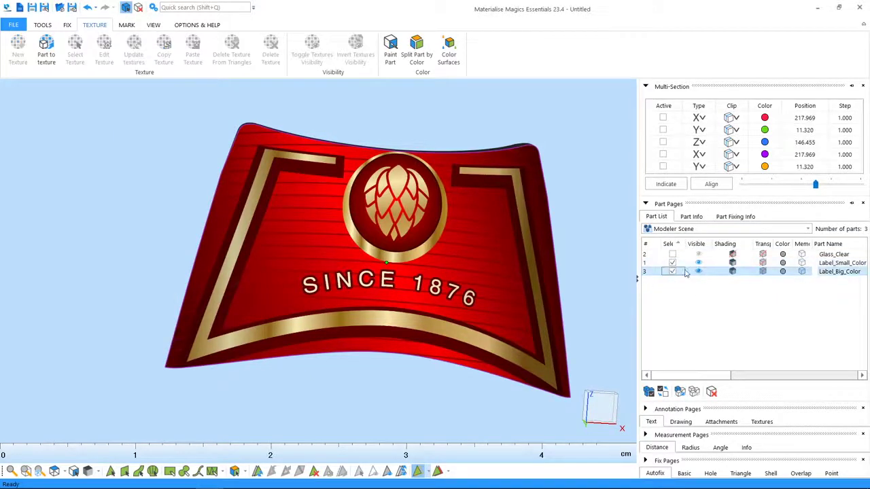
{"action": "scroll", "coordinate": [448, 297], "scroll_direction": "down", "scroll_amount": 10}
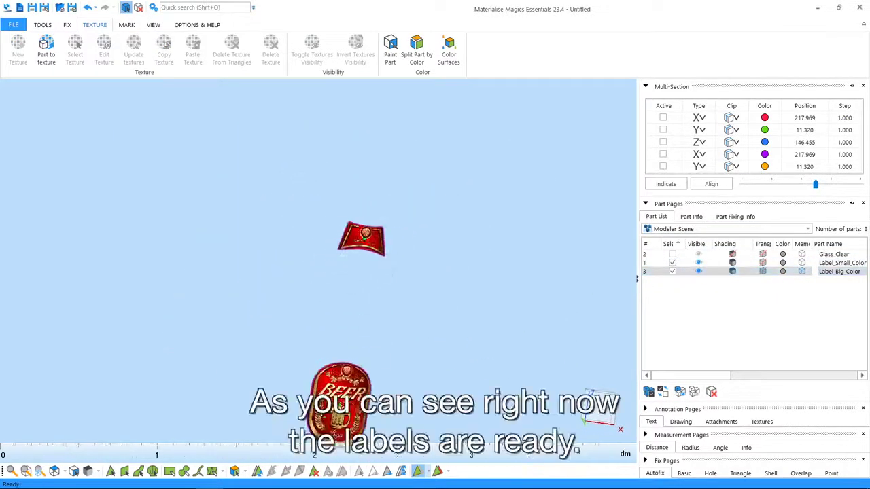
{"action": "mouse_move", "coordinate": [408, 360]}
{"action": "right_mouse_down"}
{"action": "mouse_move", "coordinate": [488, 246]}
{"action": "mouse_move", "coordinate": [460, 196]}
{"action": "right_mouse_up"}
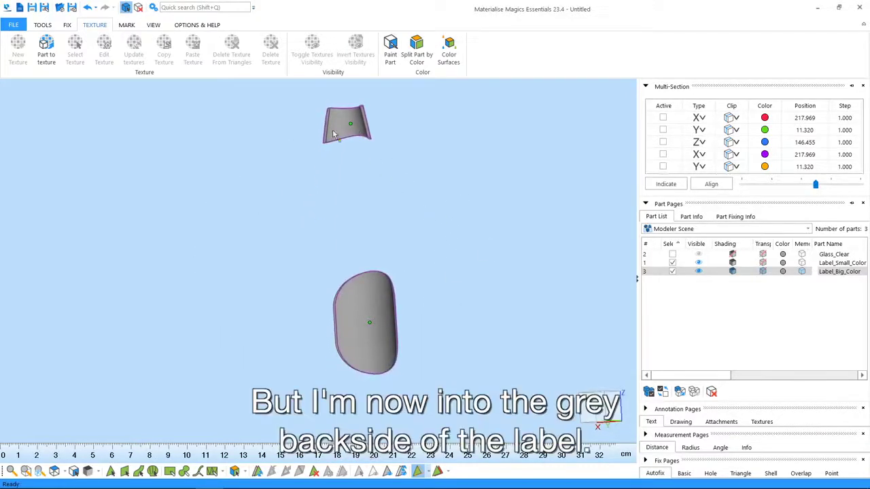
{"action": "right_click_drag", "start_coordinate": [340, 139], "coordinate": [381, 147]}
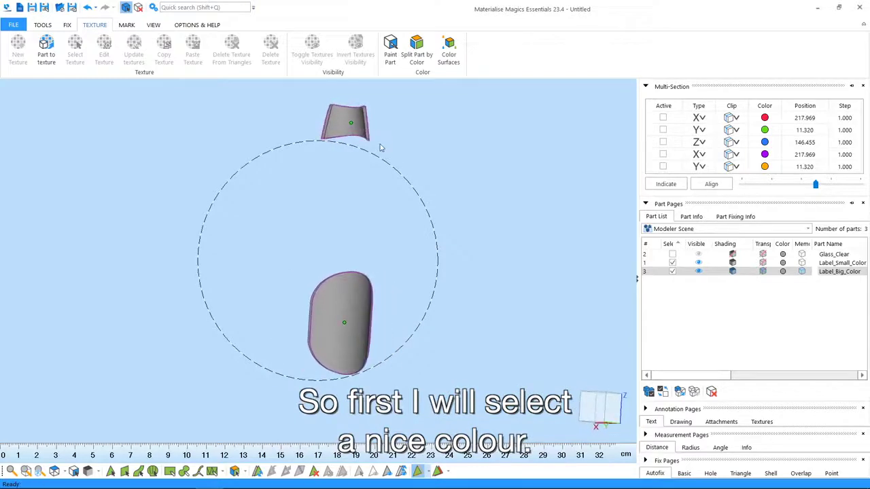
{"action": "right_click_drag", "start_coordinate": [355, 243], "coordinate": [173, 244]}
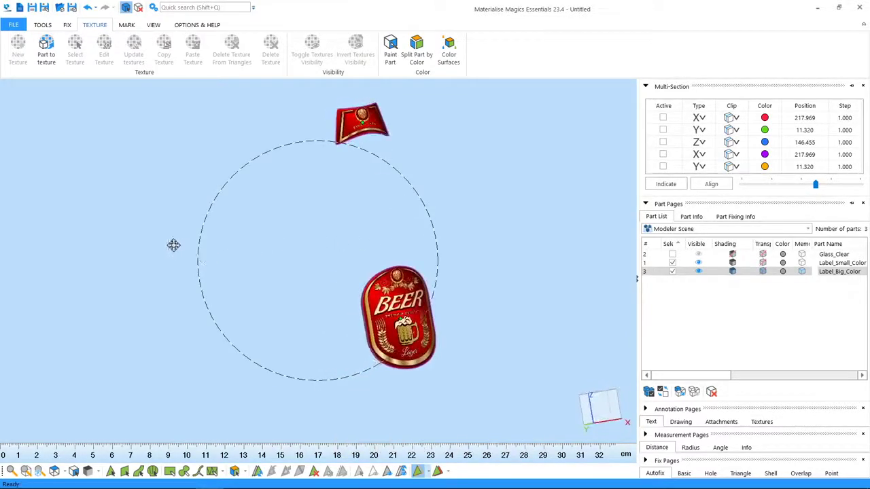
Step: In Paint Part, pick the bright red from the small label
{"action": "left_click", "coordinate": [393, 49]}
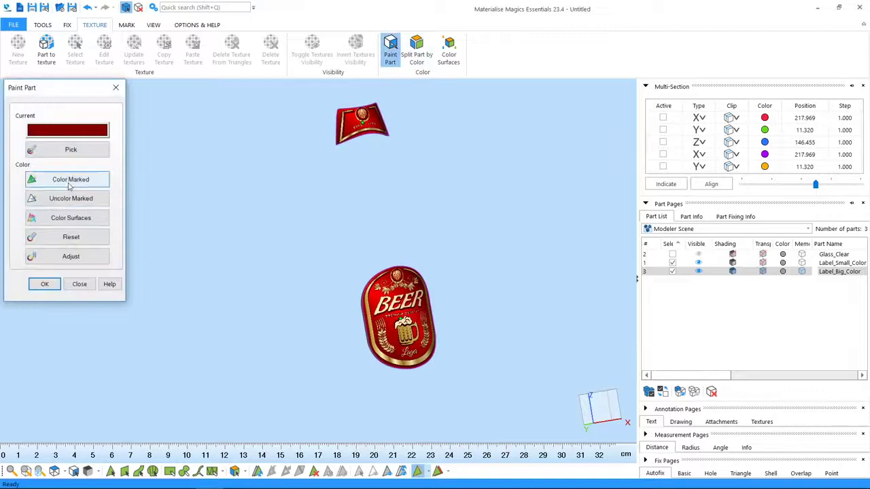
{"action": "left_click", "coordinate": [70, 149]}
{"action": "scroll", "coordinate": [347, 119], "scroll_direction": "up", "scroll_amount": 8}
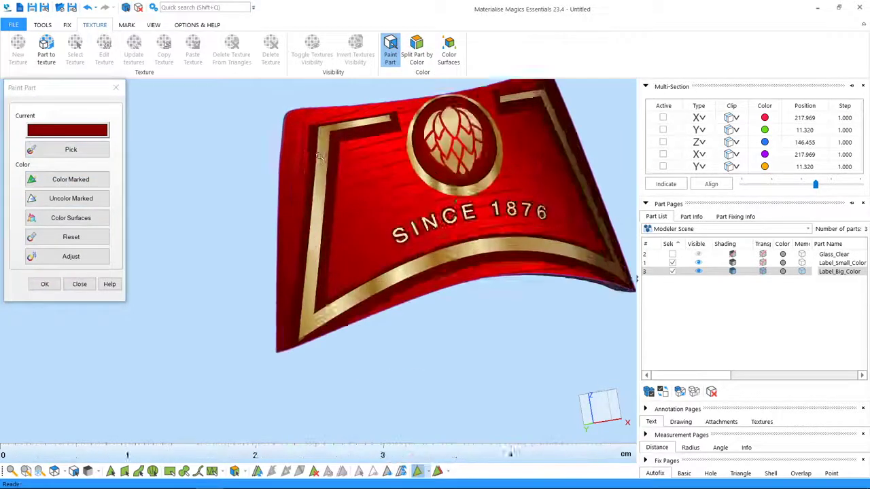
{"action": "left_click", "coordinate": [294, 129]}
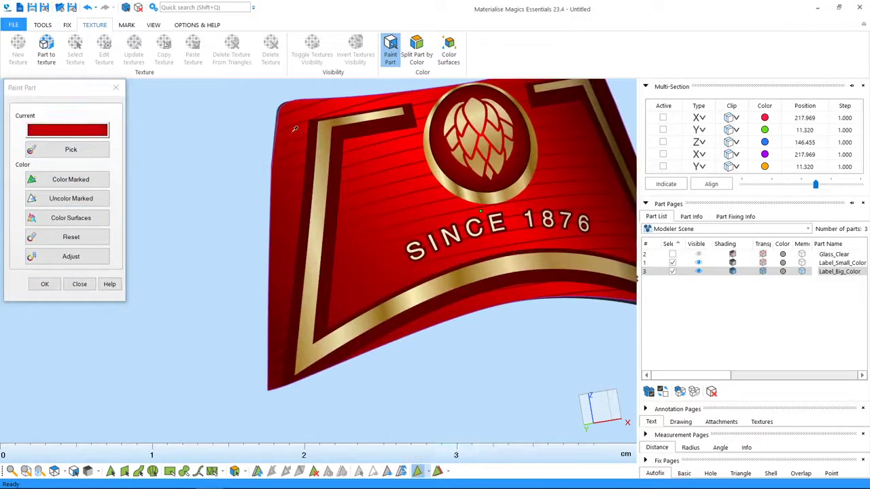
{"action": "right_click_drag", "start_coordinate": [194, 193], "coordinate": [514, 238]}
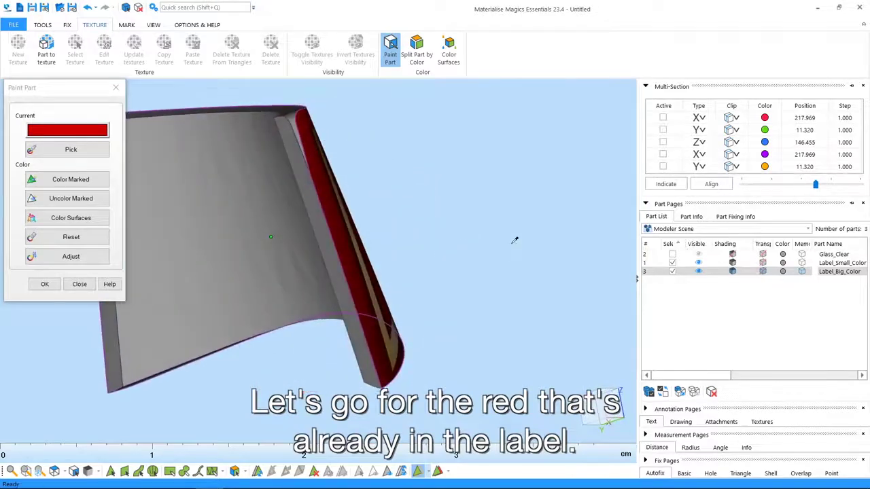
{"action": "scroll", "coordinate": [535, 217], "scroll_direction": "down", "scroll_amount": 3}
{"action": "mouse_move", "coordinate": [439, 253]}
{"action": "right_mouse_down"}
{"action": "mouse_move", "coordinate": [435, 229]}
{"action": "mouse_move", "coordinate": [462, 233]}
{"action": "right_mouse_up"}
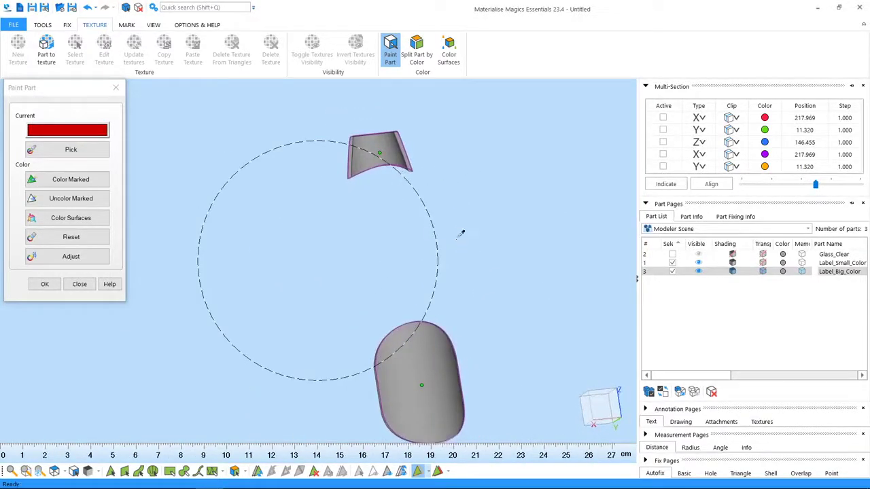
Step: Mark both label shells and color them with the picked red
{"action": "left_click", "coordinate": [152, 472]}
{"action": "left_click", "coordinate": [371, 169]}
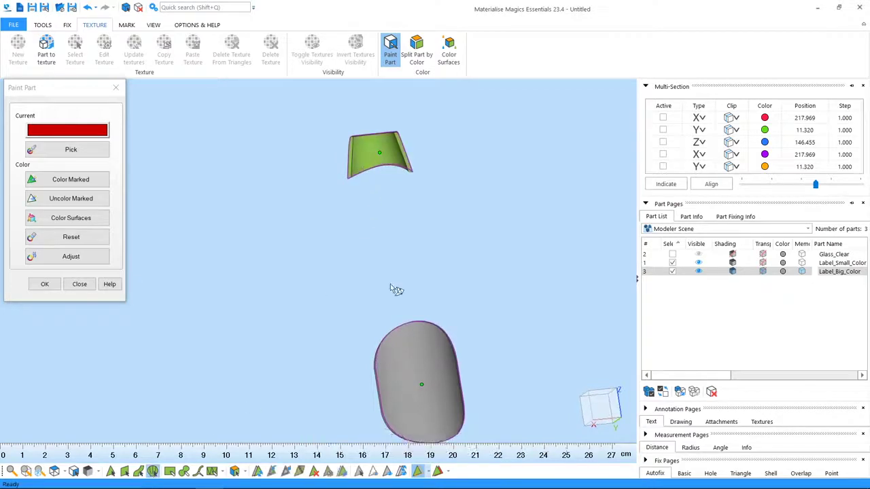
{"action": "mouse_move", "coordinate": [401, 369]}
{"action": "right_mouse_down"}
{"action": "mouse_move", "coordinate": [295, 365]}
{"action": "mouse_move", "coordinate": [349, 305]}
{"action": "mouse_move", "coordinate": [170, 261]}
{"action": "right_mouse_up"}
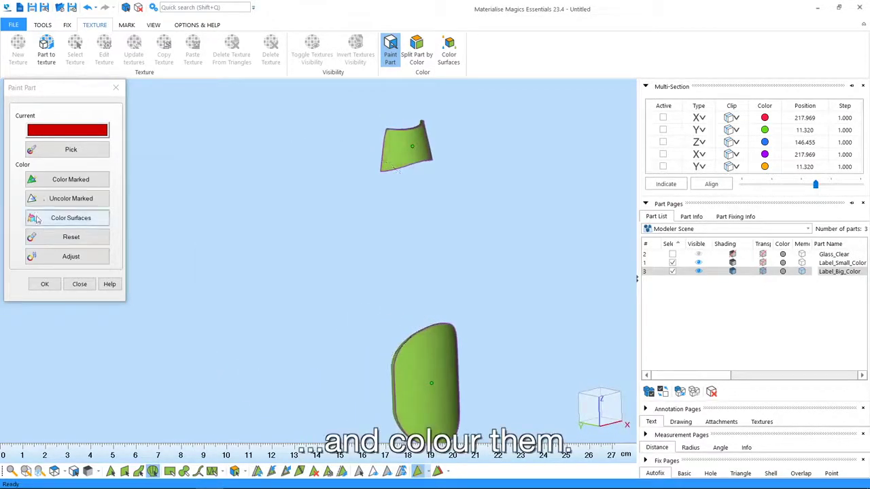
{"action": "left_click", "coordinate": [60, 183]}
{"action": "mouse_move", "coordinate": [375, 242]}
{"action": "right_mouse_down"}
{"action": "mouse_move", "coordinate": [451, 224]}
{"action": "mouse_move", "coordinate": [585, 239]}
{"action": "mouse_move", "coordinate": [371, 215]}
{"action": "mouse_move", "coordinate": [394, 235]}
{"action": "right_mouse_up"}
{"action": "scroll", "coordinate": [394, 235], "scroll_direction": "down", "scroll_amount": 2}
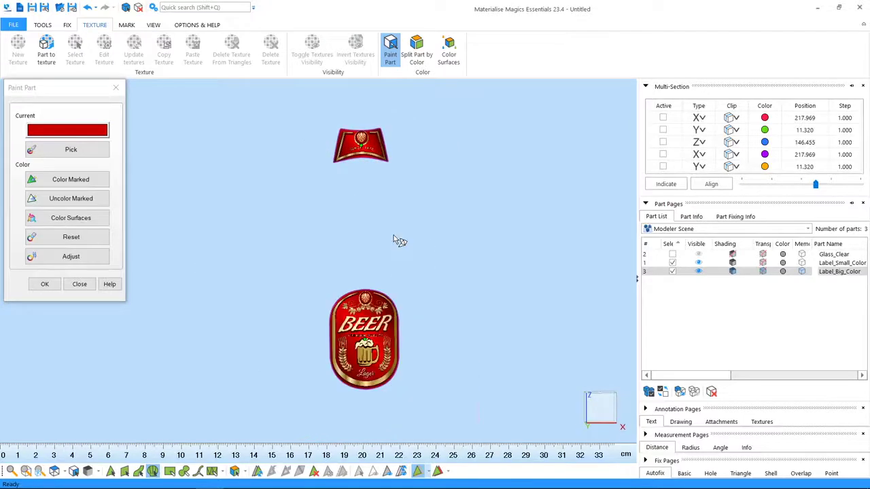
Step: Unhide Glass_Clear, make it transparent, and orbit to see both labels on the bottle
{"action": "left_click", "coordinate": [81, 284]}
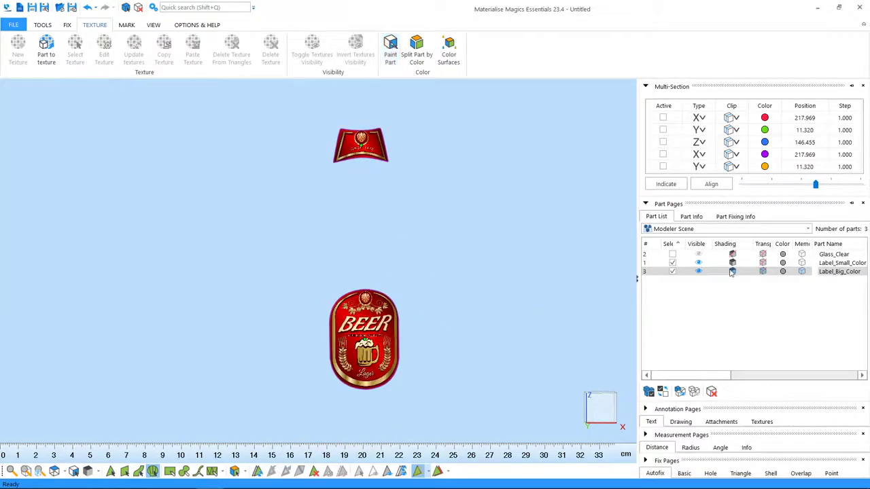
{"action": "left_click", "coordinate": [697, 256]}
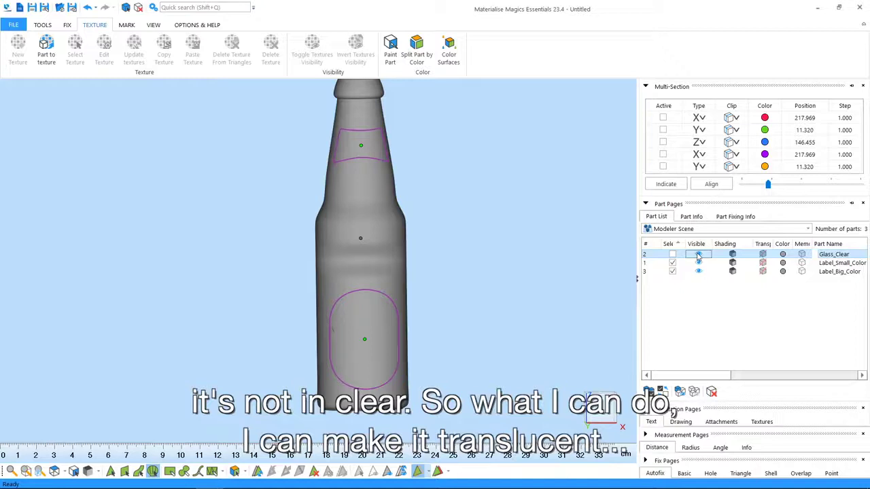
{"action": "left_click", "coordinate": [762, 255]}
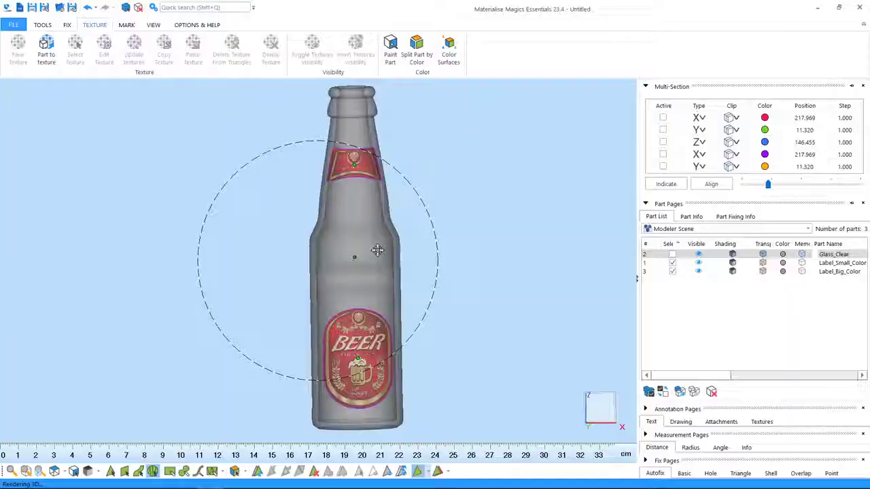
{"action": "mouse_move", "coordinate": [436, 199]}
{"action": "right_mouse_down"}
{"action": "mouse_move", "coordinate": [248, 251]}
{"action": "mouse_move", "coordinate": [473, 268]}
{"action": "mouse_move", "coordinate": [369, 252]}
{"action": "mouse_move", "coordinate": [485, 266]}
{"action": "mouse_move", "coordinate": [490, 252]}
{"action": "right_mouse_up"}
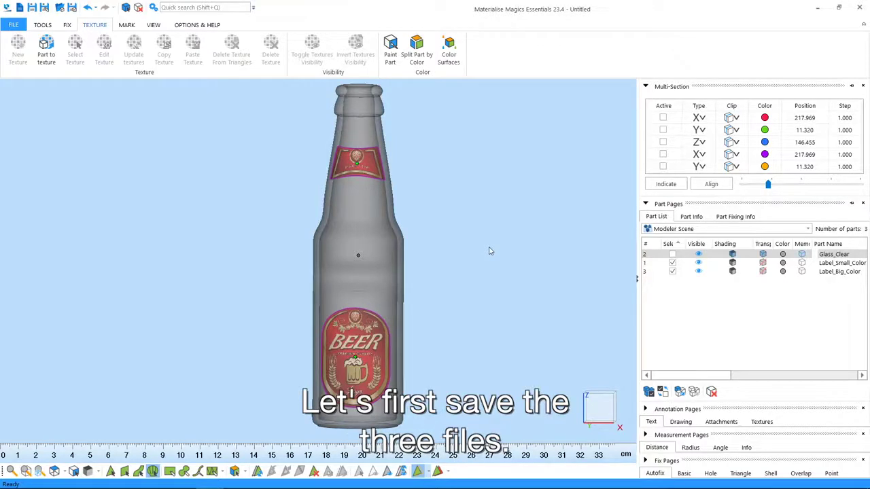
Step: Select all three parts and start saving the selected parts
{"action": "left_click", "coordinate": [672, 255]}
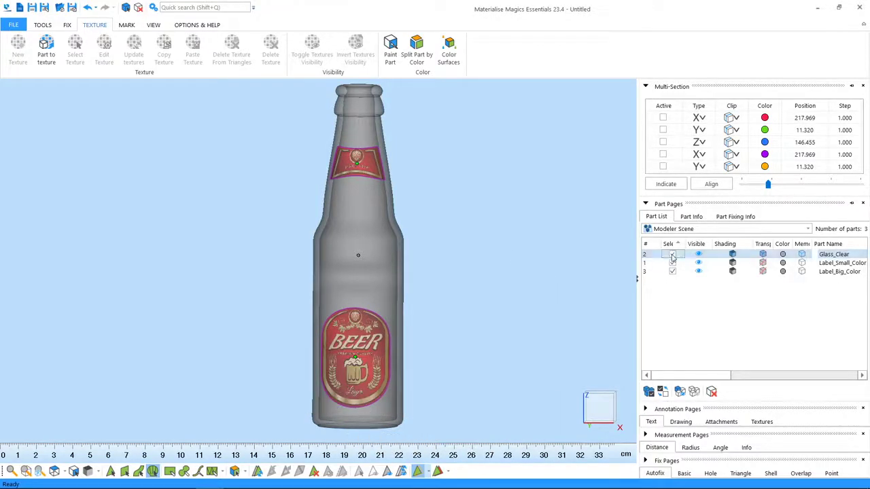
{"action": "left_click", "coordinate": [13, 26]}
{"action": "left_click", "coordinate": [34, 91]}
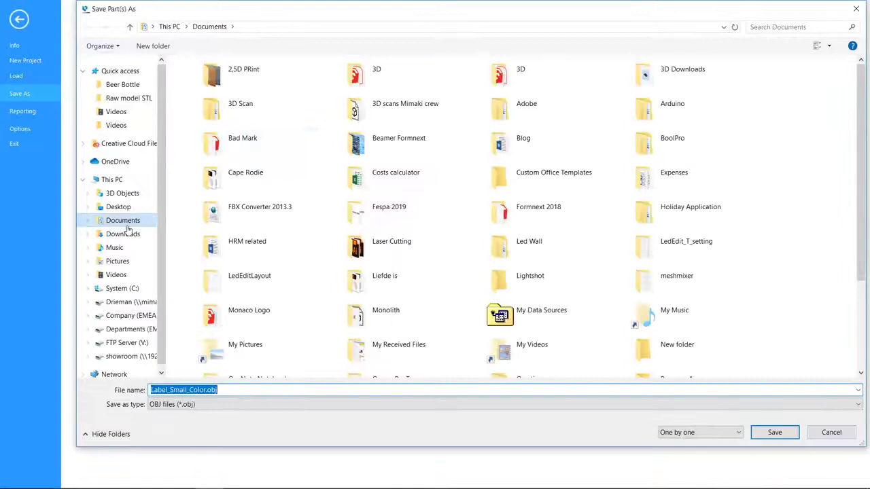
Step: Create a new Desktop folder named 'Beer Bottle Textured'
{"action": "left_click", "coordinate": [120, 207]}
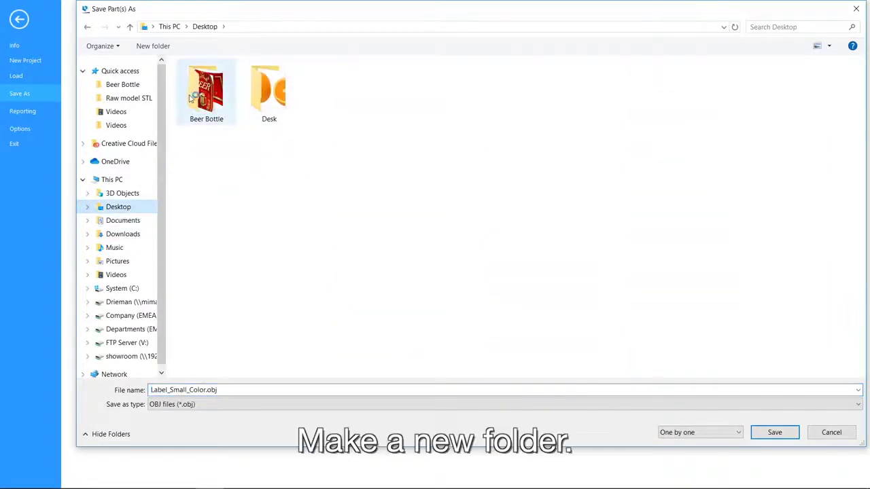
{"action": "left_click", "coordinate": [287, 214]}
{"action": "right_click", "coordinate": [286, 214]}
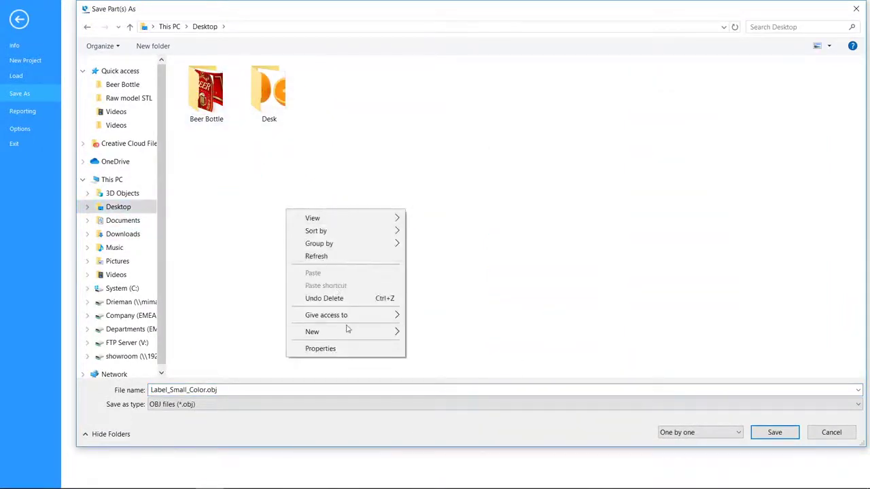
{"action": "left_click", "coordinate": [447, 333]}
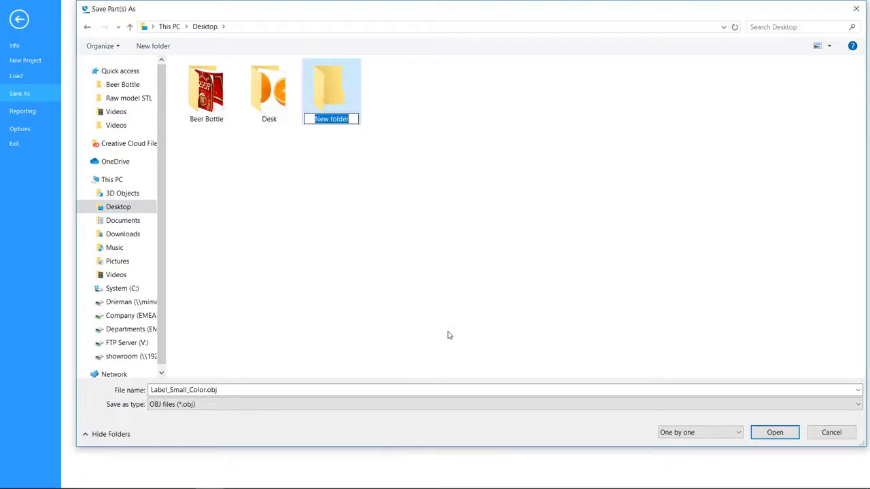
{"action": "type", "text": "Beer"}
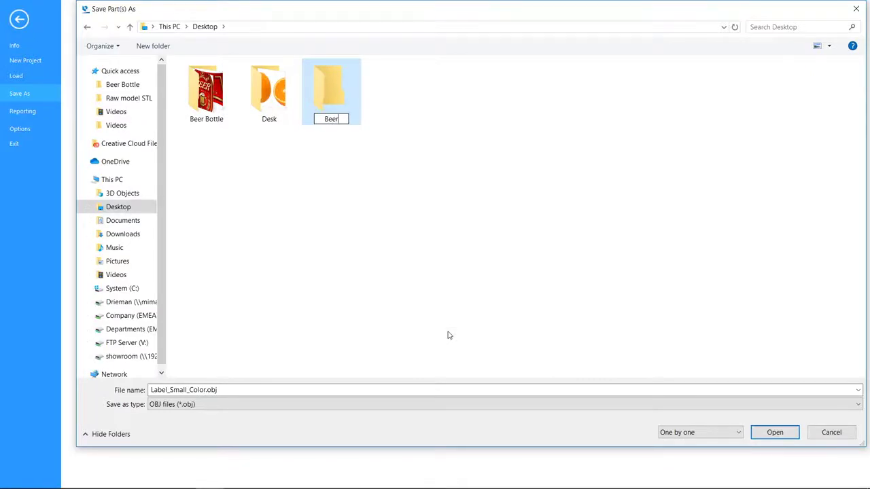
{"action": "type", "text": "Bo"}
{"action": "key", "text": "BackSpace"}
{"action": "key", "text": "BackSpace"}
{"action": "type", "text": "Bo"}
{"action": "type", "text": "ttle"}
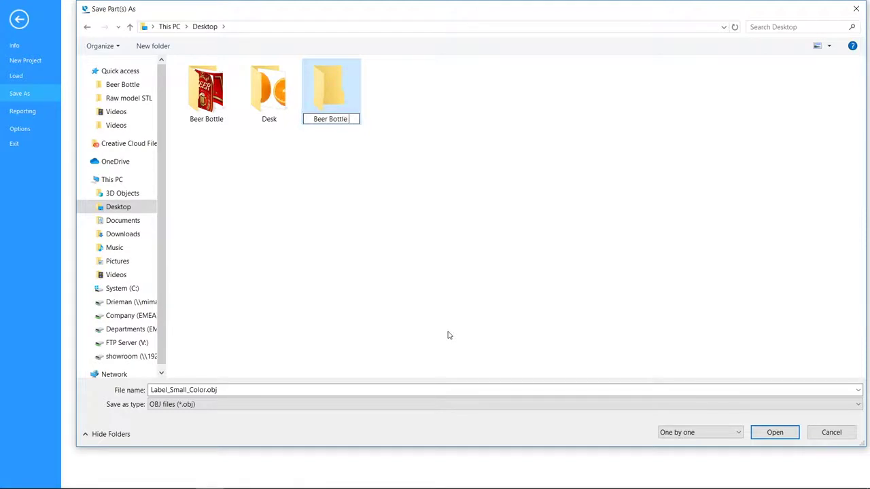
{"action": "type", "text": " Texture"}
{"action": "key", "text": "Return"}
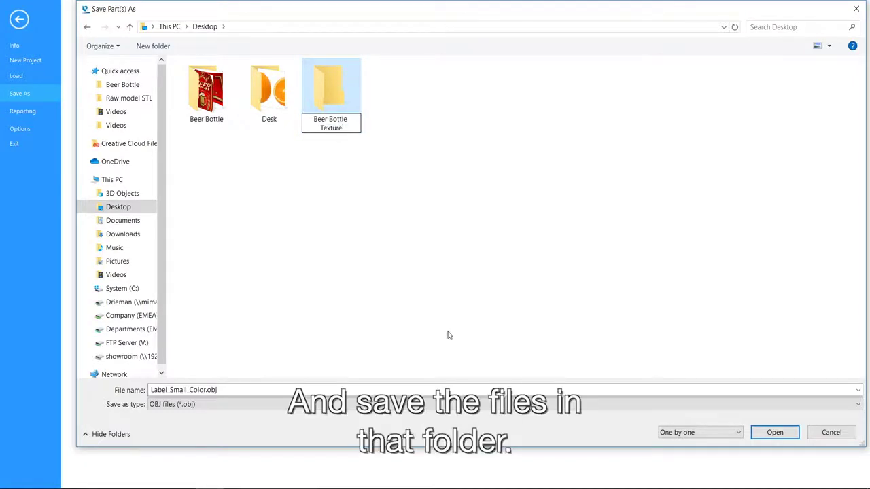
Step: Save Label_Small_Color, Glass_Clear and Label_Big_Color as OBJ files in that folder
{"action": "left_click", "coordinate": [752, 428]}
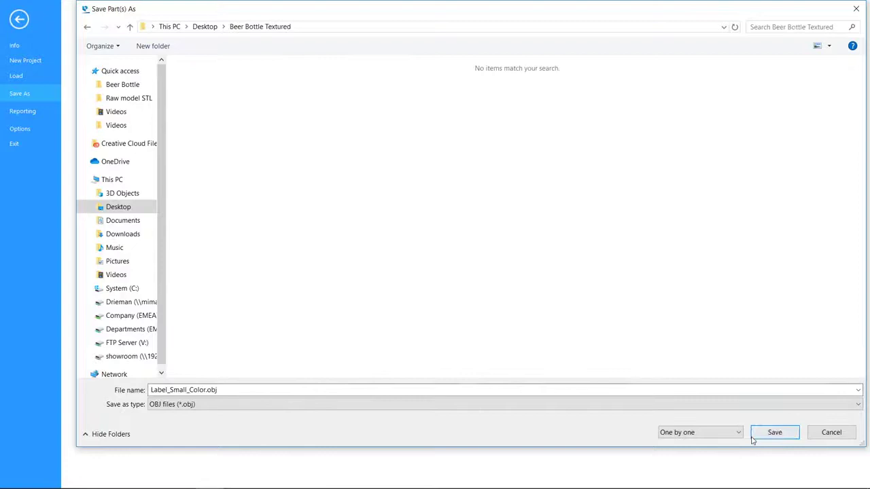
{"action": "left_click", "coordinate": [758, 438]}
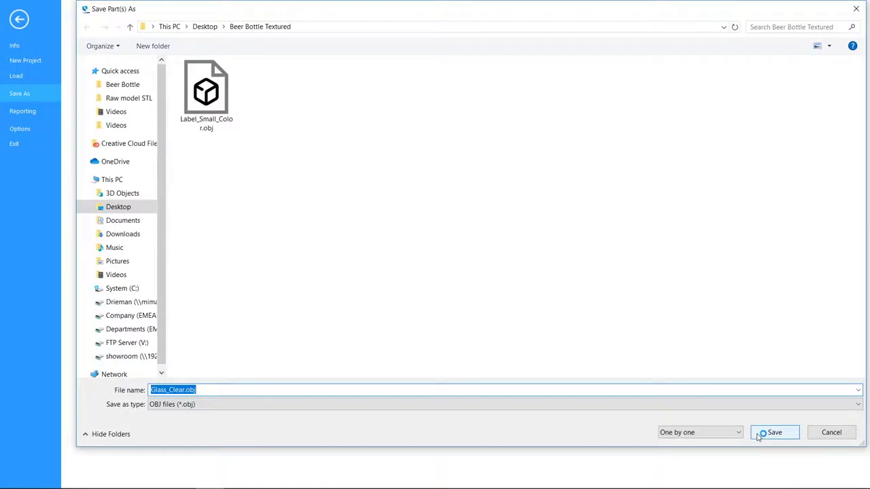
{"action": "left_click", "coordinate": [758, 437]}
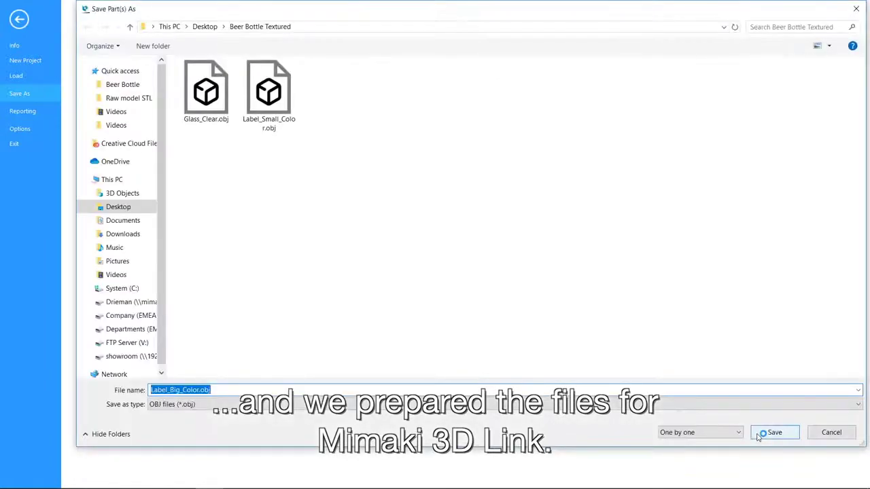
{"action": "left_click", "coordinate": [758, 436]}
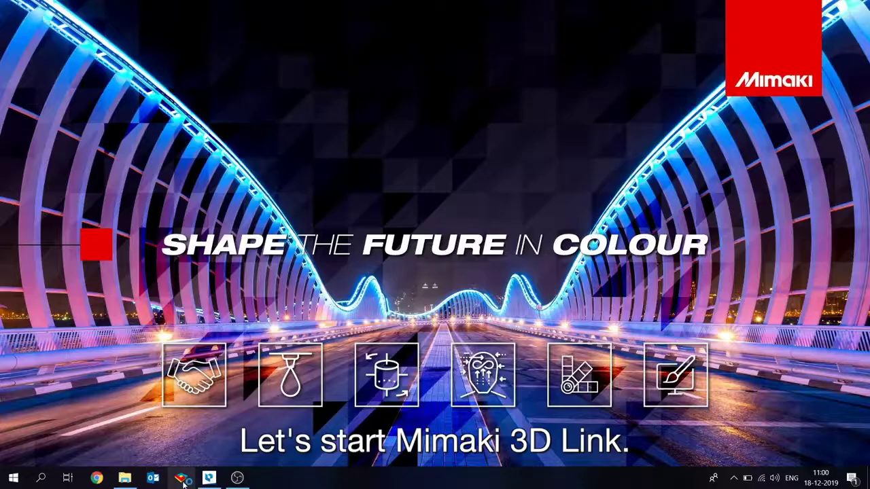
Step: Launch Mimaki 3D Link full-screen and bring up the Open Layout window
{"action": "left_click", "coordinate": [182, 479]}
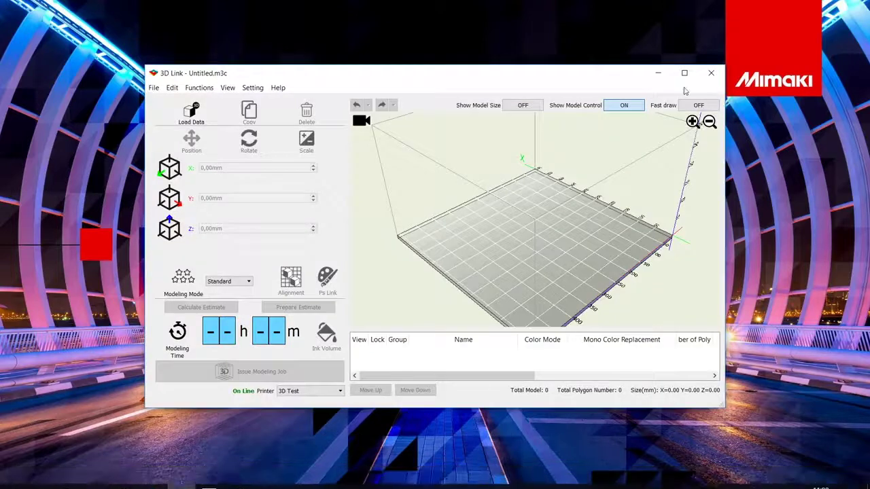
{"action": "left_click", "coordinate": [684, 72]}
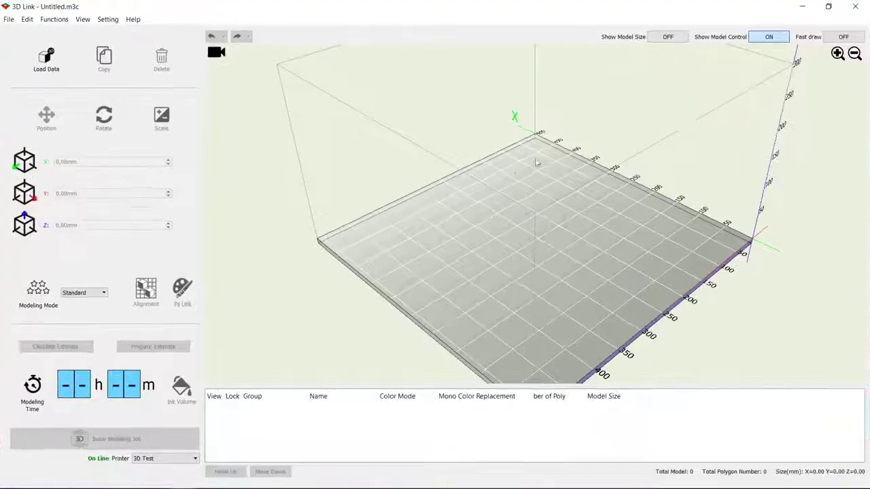
{"action": "left_click", "coordinate": [9, 19]}
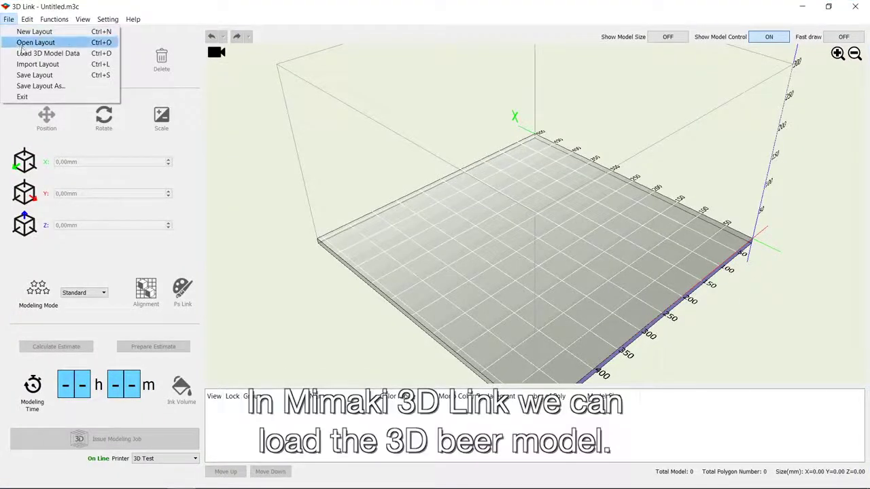
{"action": "left_click", "coordinate": [31, 53]}
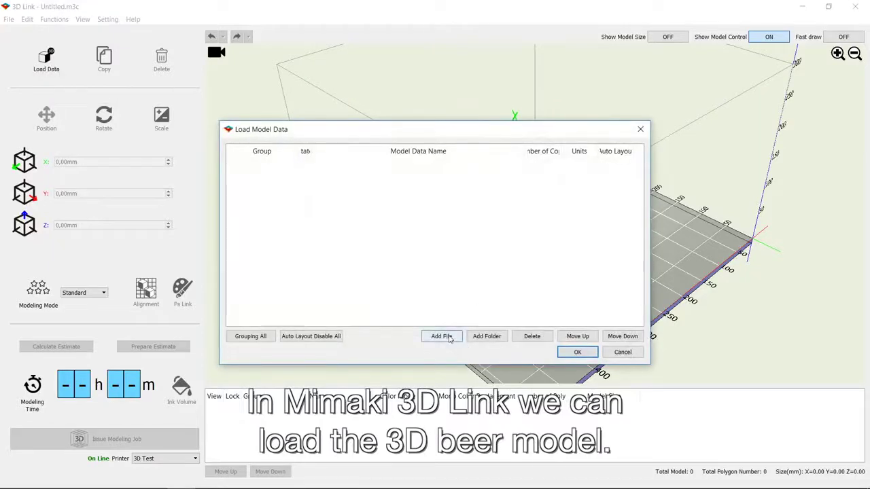
Step: Add the three bottle OBJ files as one group and load them onto the table
{"action": "left_click", "coordinate": [449, 338]}
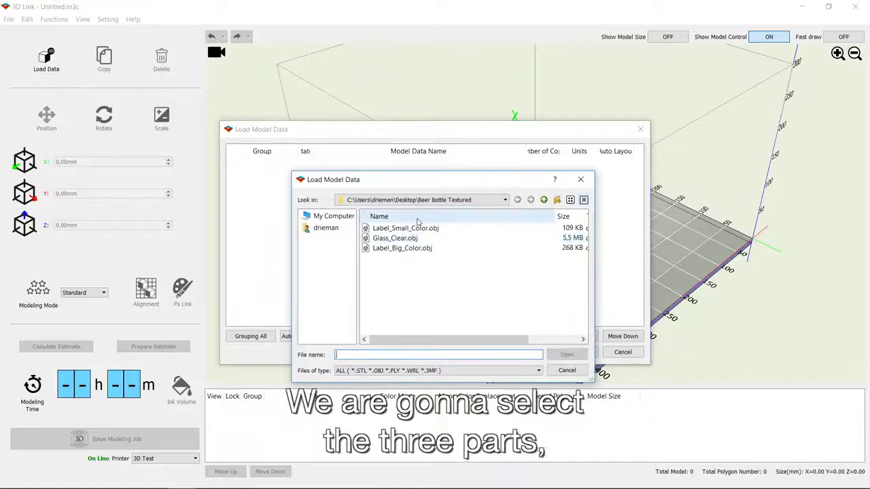
{"action": "left_click_drag", "start_coordinate": [423, 258], "coordinate": [394, 233]}
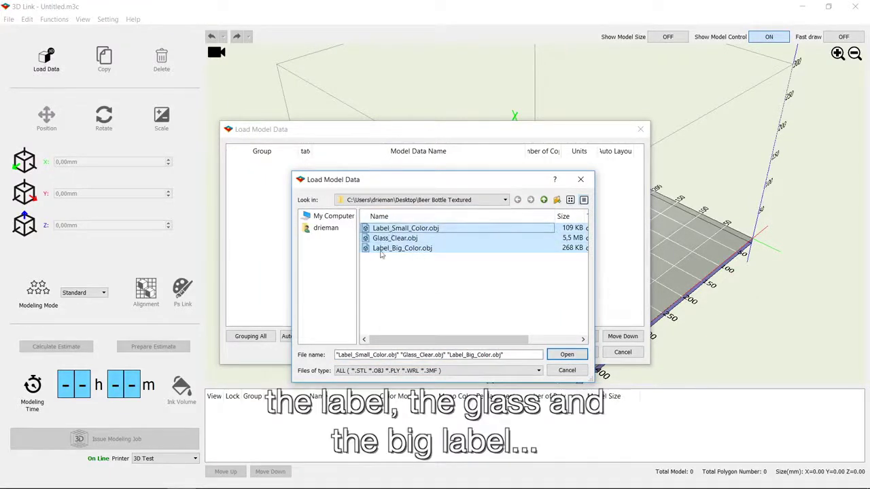
{"action": "left_click", "coordinate": [584, 357]}
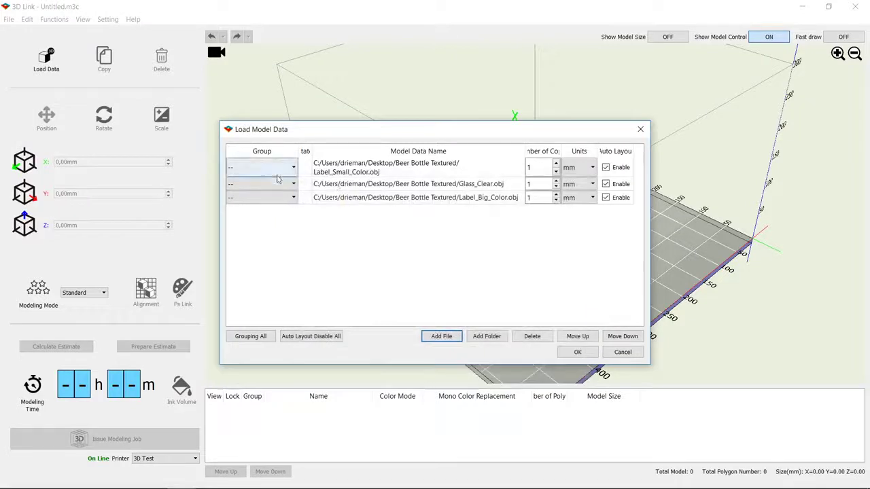
{"action": "left_click", "coordinate": [277, 183]}
{"action": "left_click", "coordinate": [278, 197]}
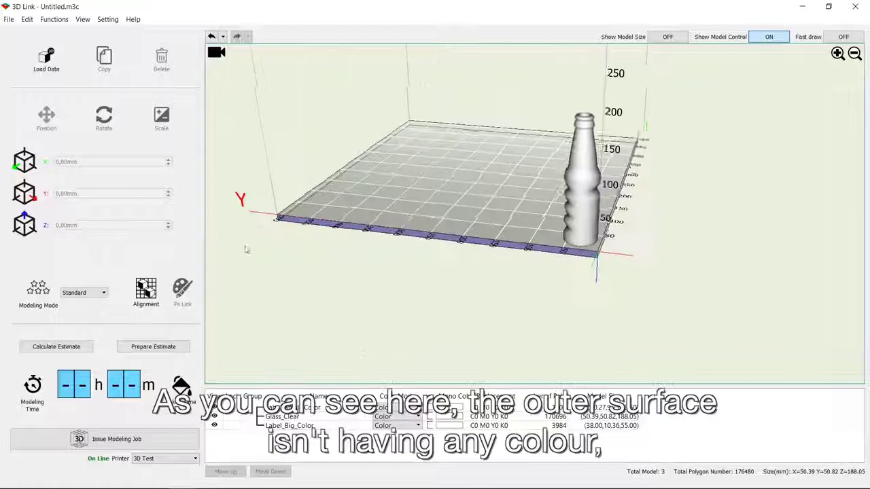
Step: Set Glass_Clear's colour mode to Clear and orbit around the translucent bottle
{"action": "left_click", "coordinate": [599, 164]}
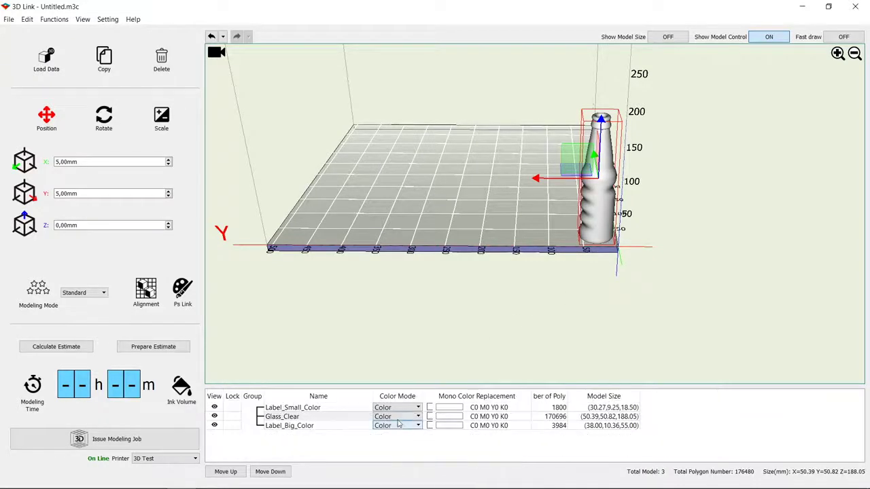
{"action": "left_click", "coordinate": [398, 416]}
{"action": "left_click", "coordinate": [382, 443]}
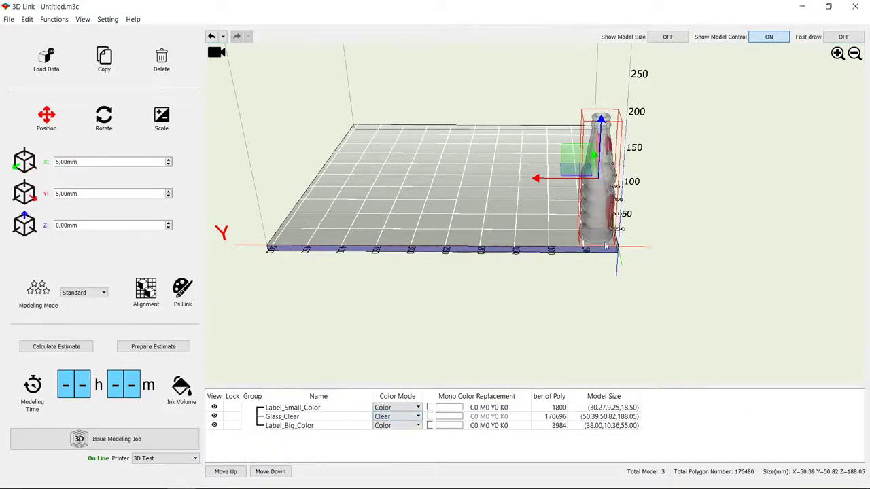
{"action": "mouse_move", "coordinate": [619, 248]}
{"action": "left_mouse_down"}
{"action": "mouse_move", "coordinate": [507, 245]}
{"action": "mouse_move", "coordinate": [317, 315]}
{"action": "left_mouse_up"}
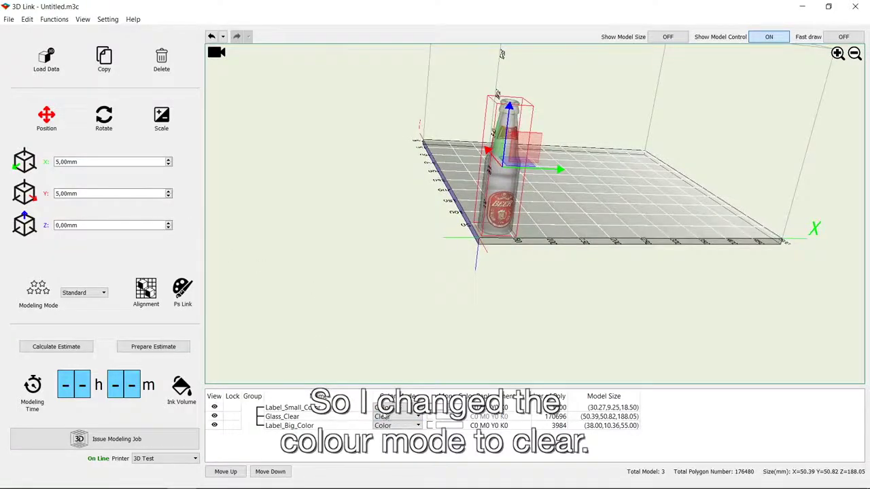
{"action": "left_click_drag", "start_coordinate": [458, 297], "coordinate": [686, 246]}
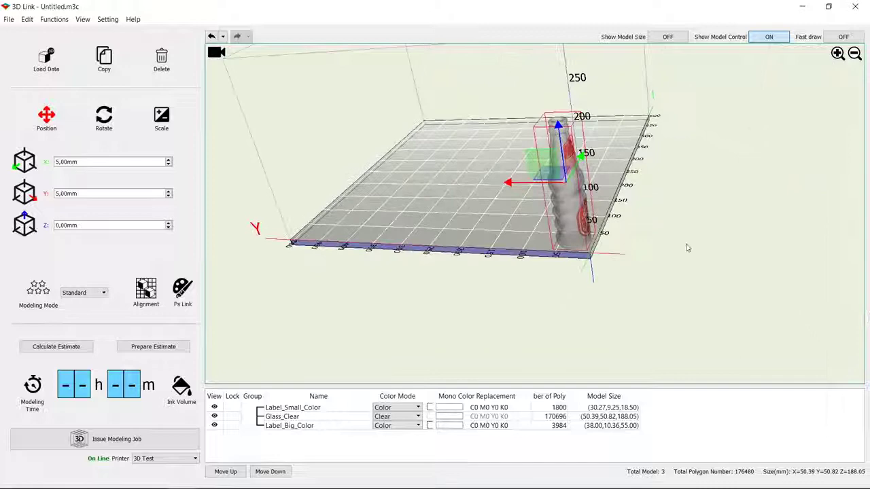
{"action": "left_click_drag", "start_coordinate": [589, 230], "coordinate": [590, 232]}
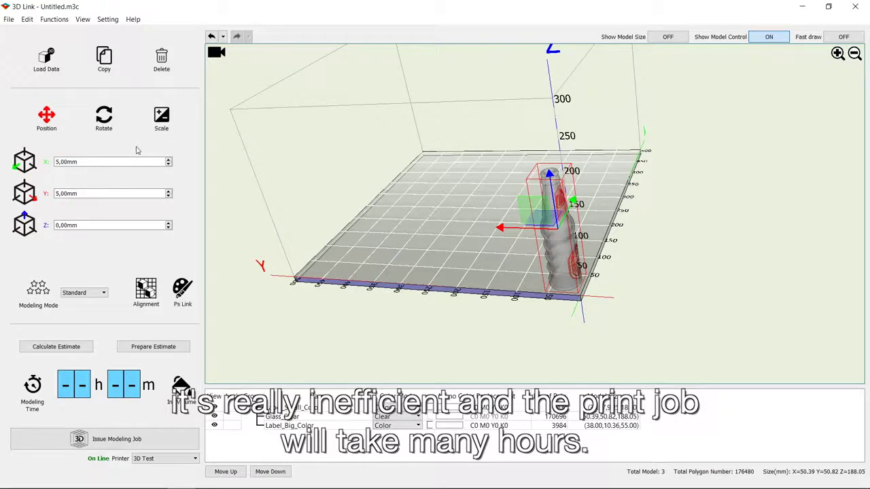
Step: Rotate the bottle about X to lie flat on the table, then add a copy
{"action": "left_click", "coordinate": [104, 116]}
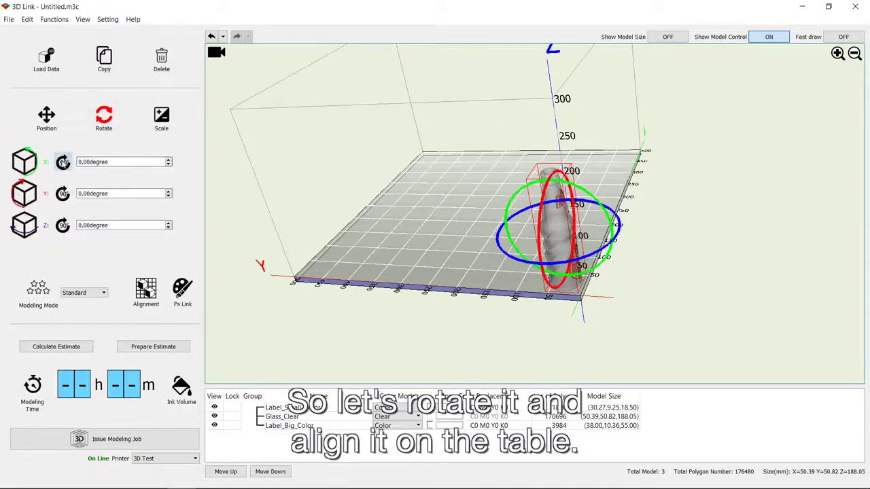
{"action": "left_click", "coordinate": [62, 162]}
{"action": "left_click", "coordinate": [62, 162]}
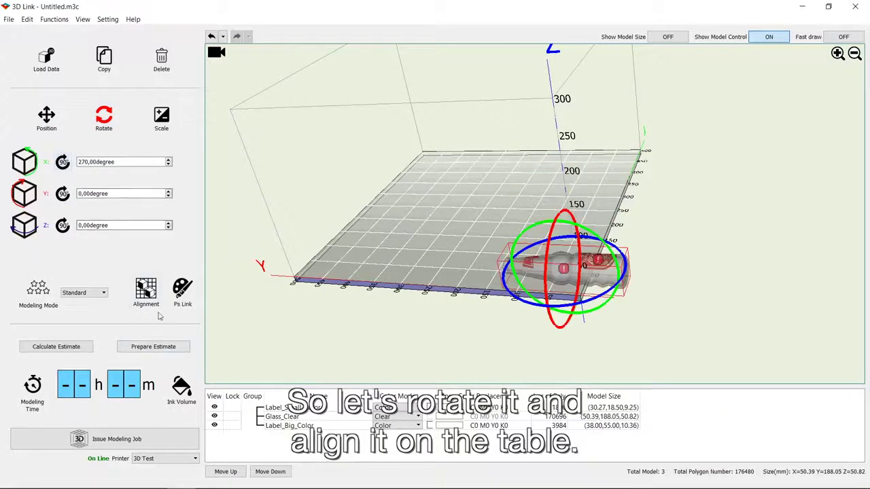
{"action": "left_click", "coordinate": [146, 291]}
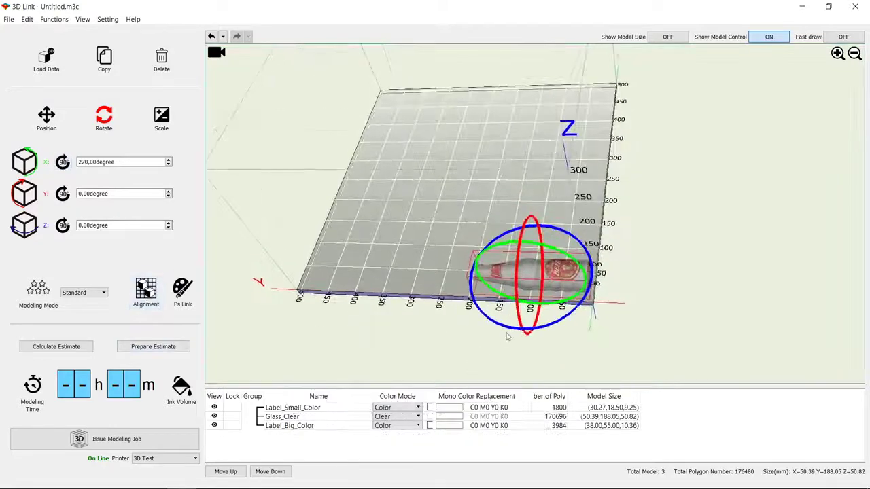
{"action": "scroll", "coordinate": [506, 336], "scroll_direction": "up", "scroll_amount": 5}
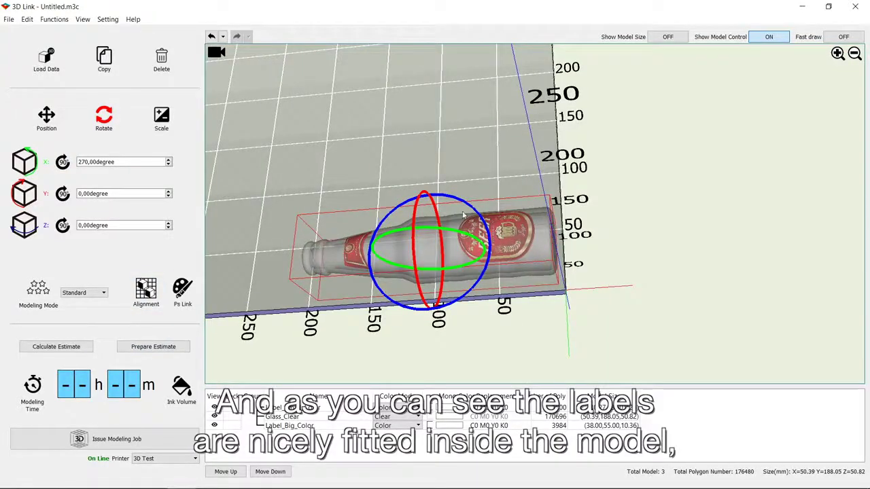
{"action": "middle_click_drag", "start_coordinate": [345, 269], "coordinate": [474, 172]}
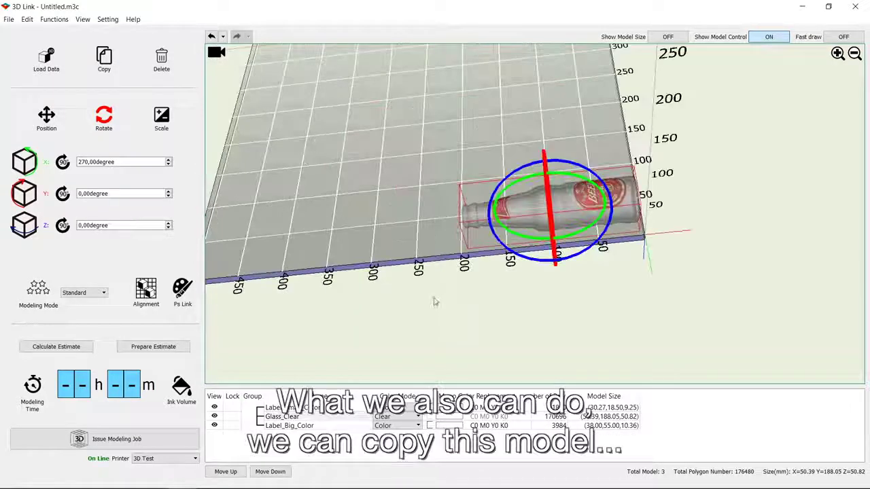
{"action": "left_click", "coordinate": [102, 78]}
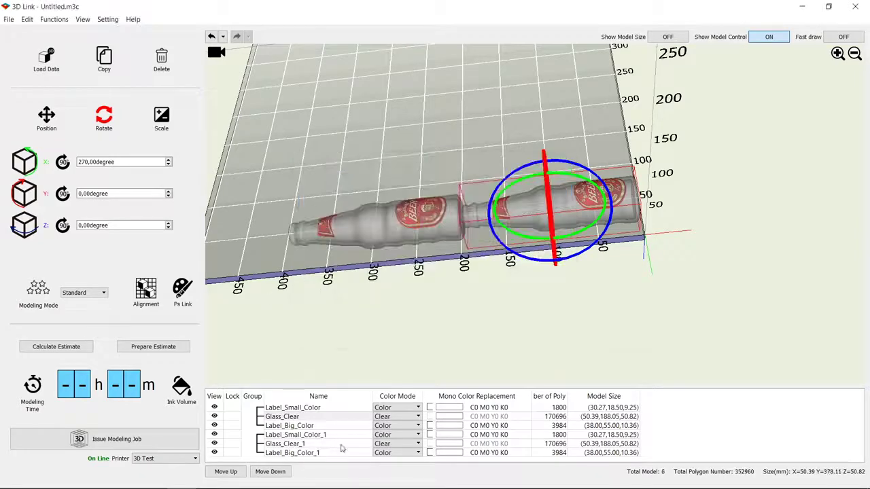
{"action": "left_click_drag", "start_coordinate": [376, 246], "coordinate": [428, 423]}
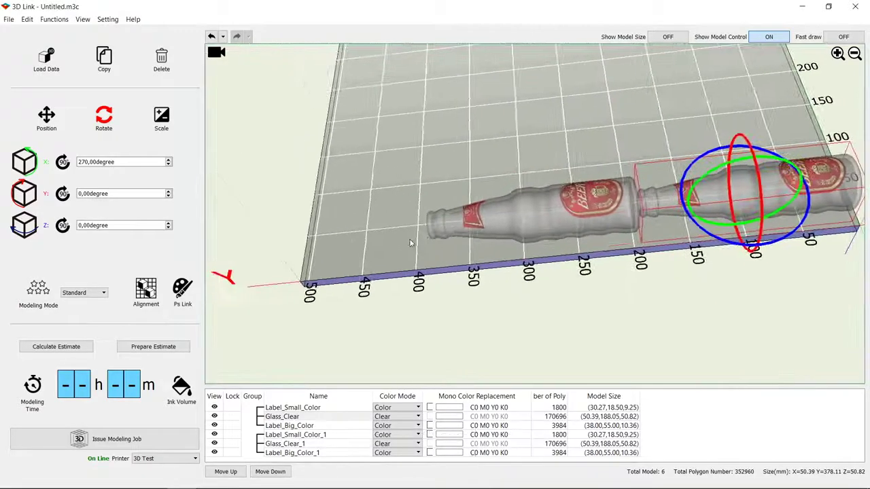
Step: Give Glass_Clear_1 Skeleton color mode with a dark green tint
{"action": "left_click", "coordinate": [385, 444]}
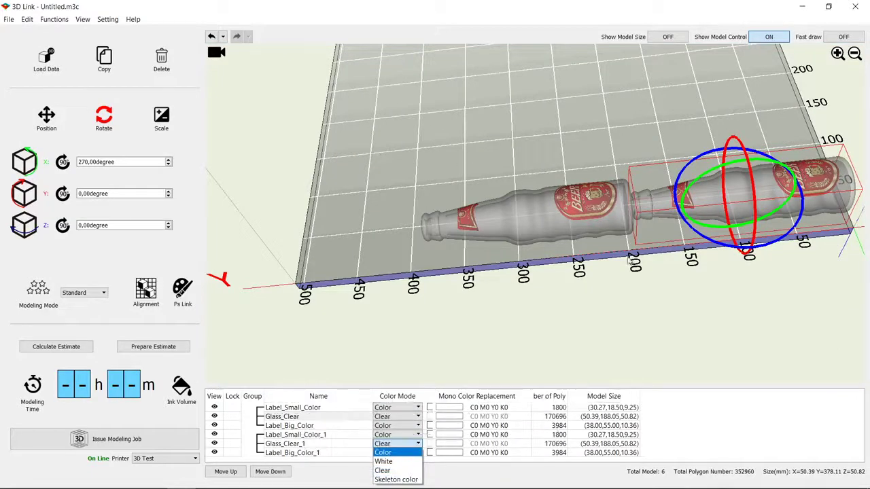
{"action": "left_click", "coordinate": [396, 480]}
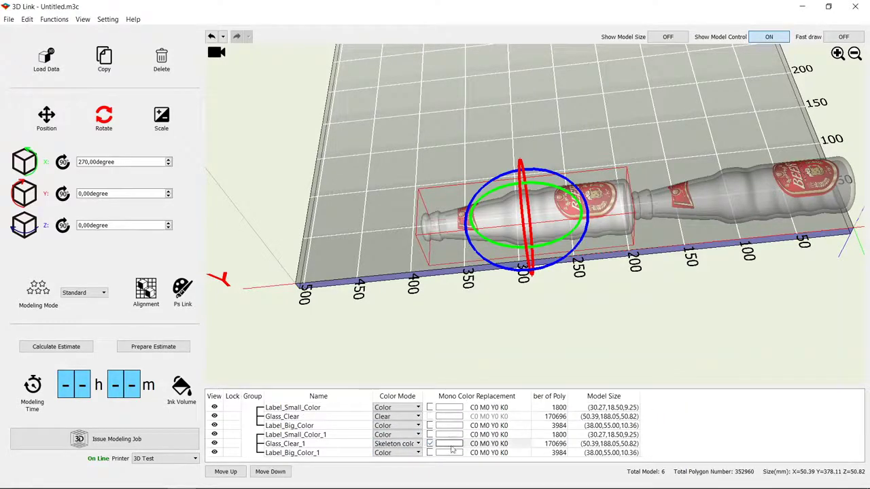
{"action": "left_click", "coordinate": [453, 445]}
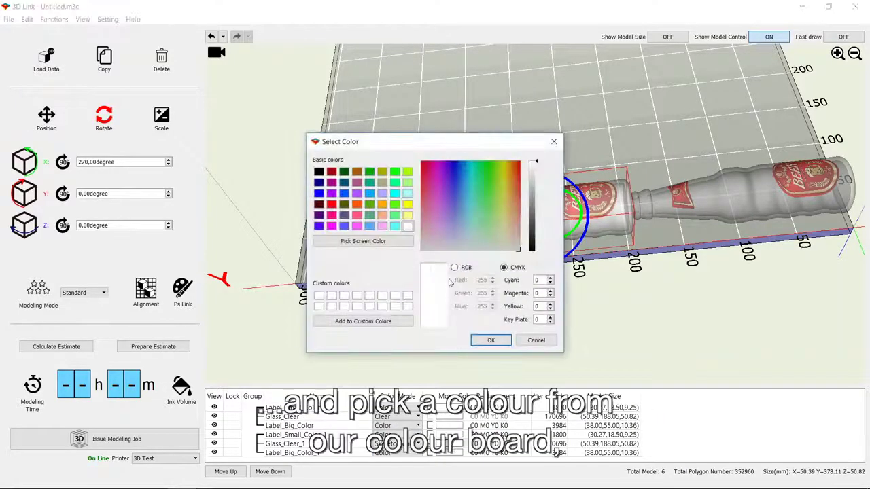
{"action": "left_click", "coordinate": [406, 205]}
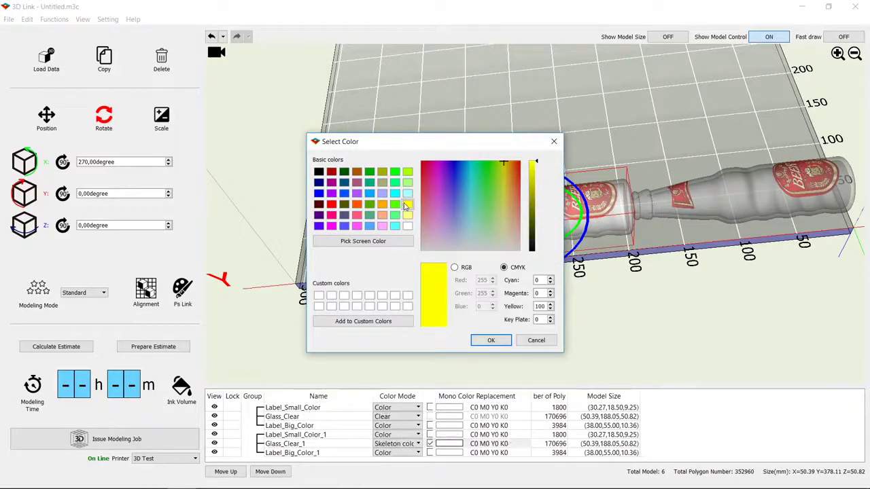
{"action": "left_click", "coordinate": [393, 183]}
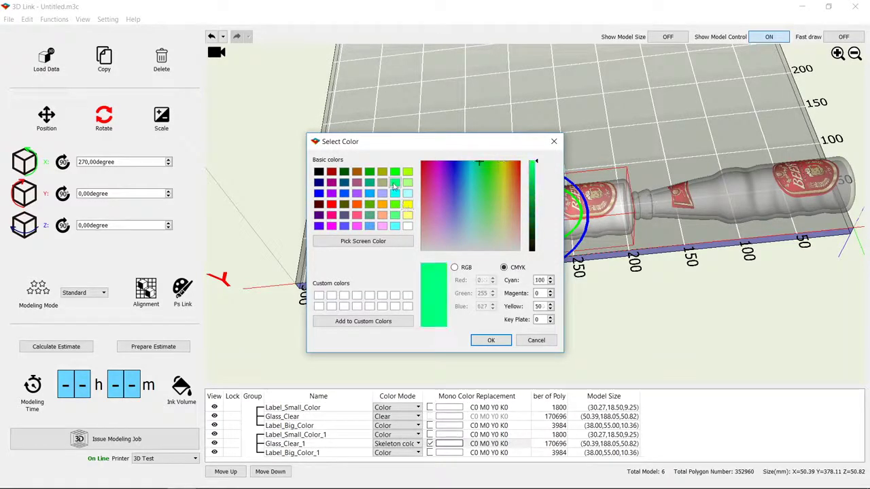
{"action": "left_click_drag", "start_coordinate": [534, 183], "coordinate": [534, 206]}
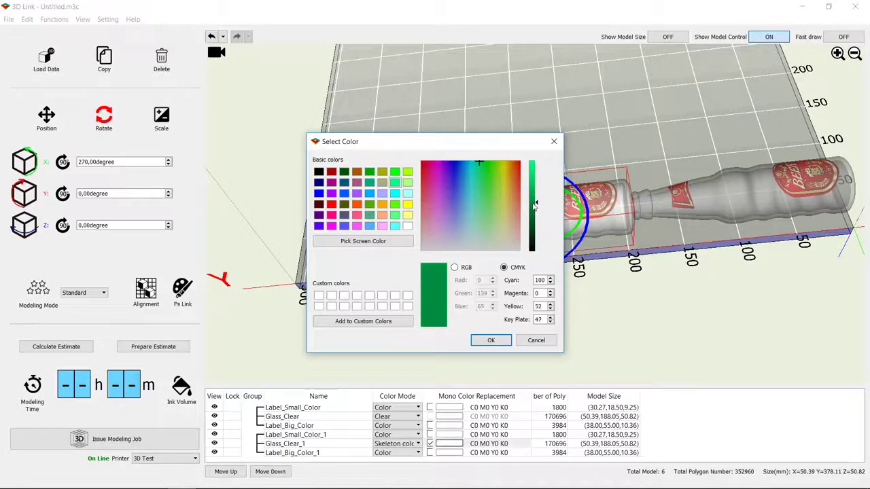
{"action": "left_click", "coordinate": [487, 342]}
Step: Move both bottles toward the centre of the table
{"action": "scroll", "coordinate": [407, 258], "scroll_direction": "up", "scroll_amount": 3}
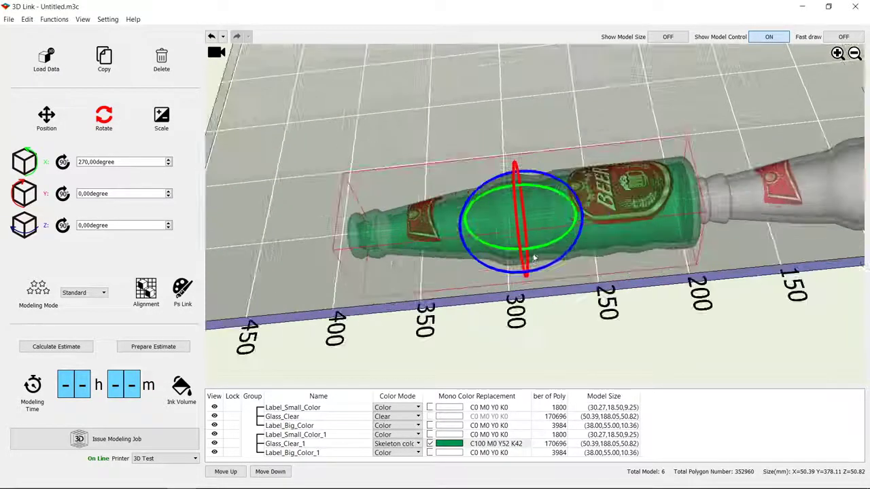
{"action": "right_click_drag", "start_coordinate": [385, 266], "coordinate": [353, 286]}
{"action": "scroll", "coordinate": [353, 285], "scroll_direction": "down", "scroll_amount": 3}
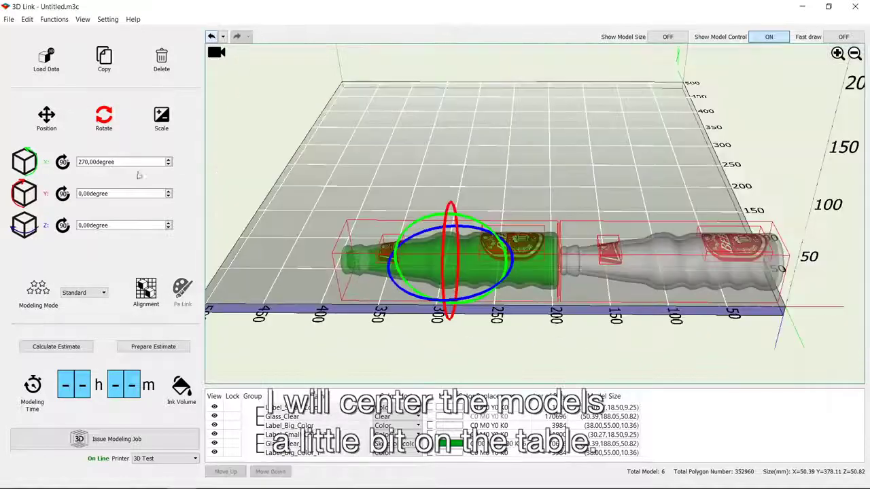
{"action": "left_click", "coordinate": [48, 119]}
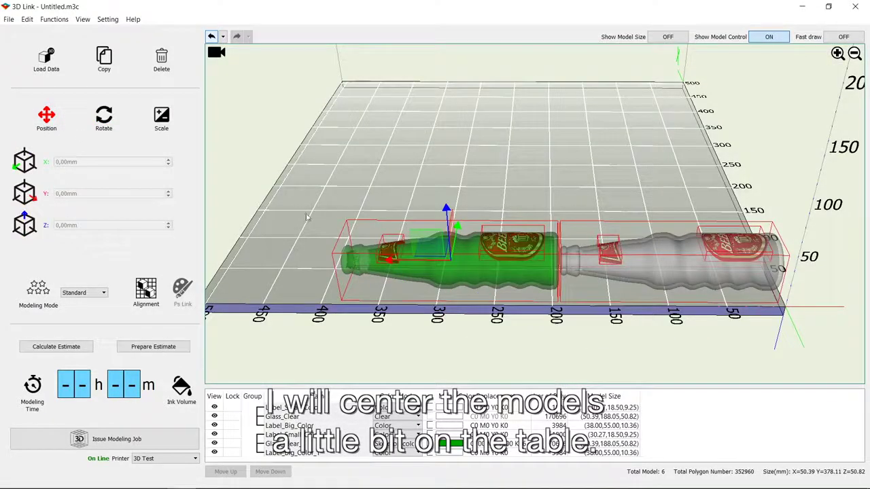
{"action": "left_click_drag", "start_coordinate": [391, 261], "coordinate": [325, 267]}
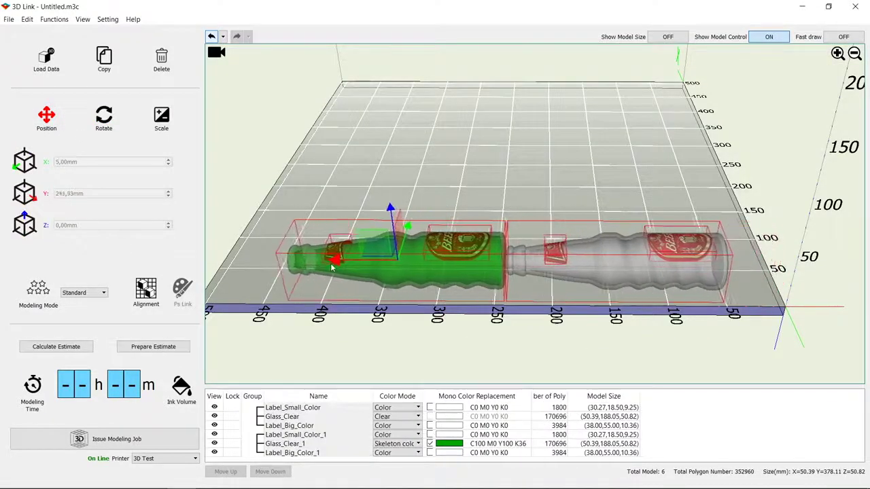
Step: Deselect the bottles and run Calculate Estimate for the two-bottle layout
{"action": "left_click", "coordinate": [305, 340]}
{"action": "scroll", "coordinate": [306, 340], "scroll_direction": "down", "scroll_amount": 2}
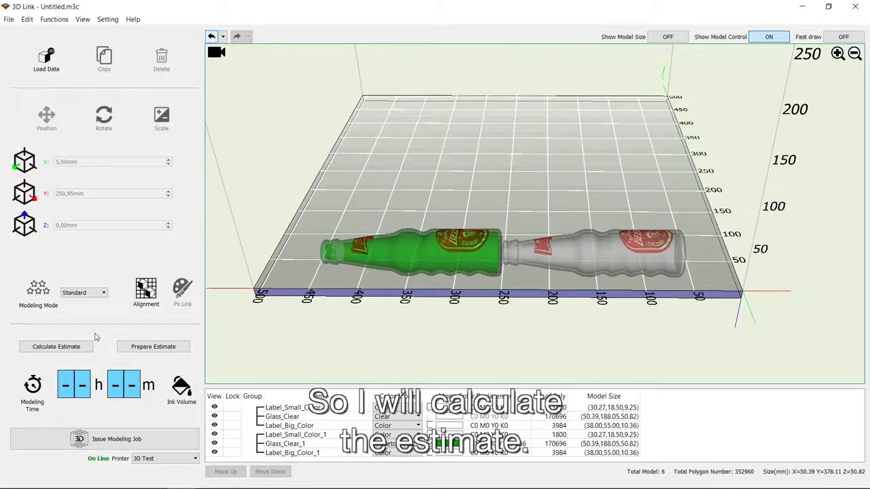
{"action": "left_click", "coordinate": [43, 347]}
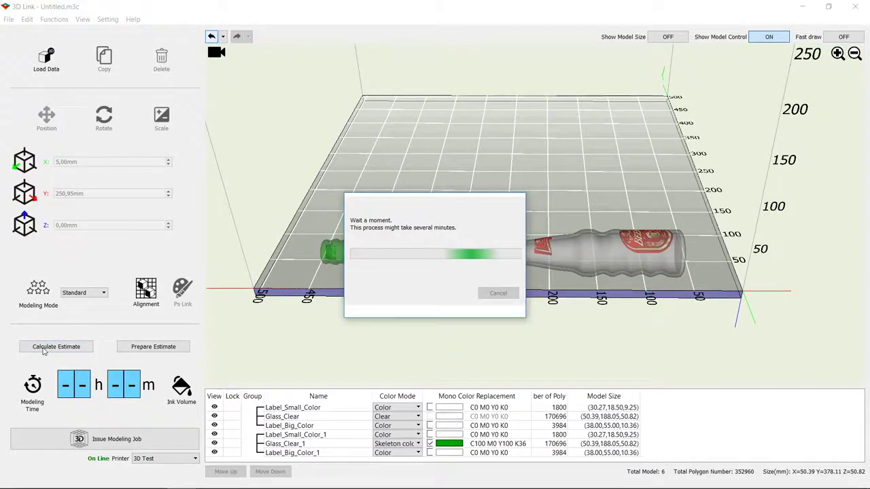